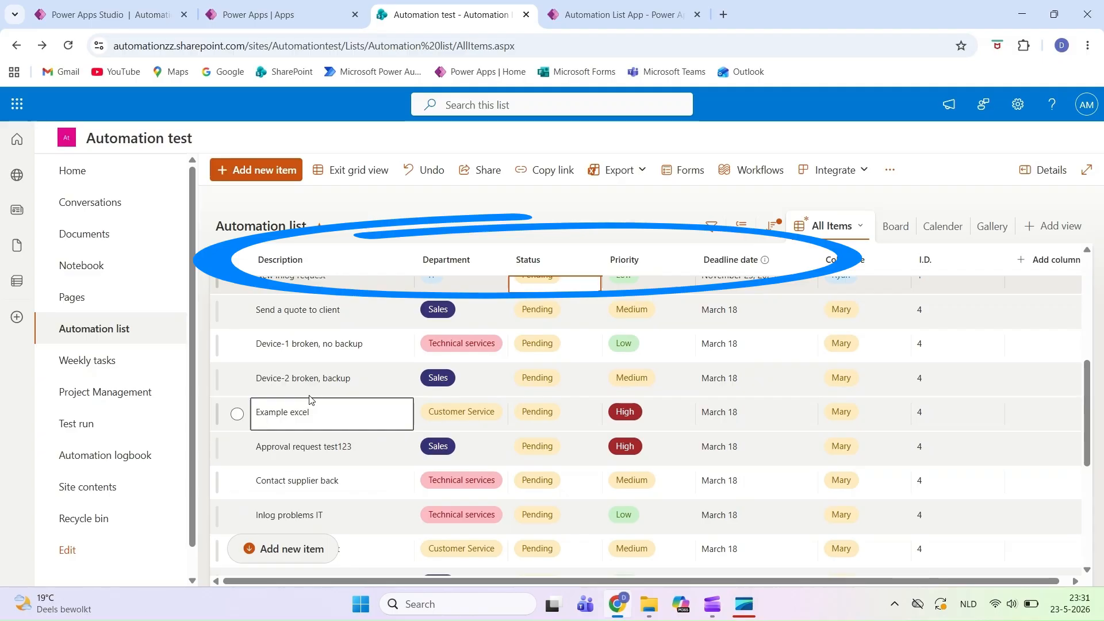
Look through the finished Automation List App's table of requests, including its description, department, priority, status and deadline columns.
{"action": "key", "text": "ctrl+Tab"}
{"action": "scroll", "coordinate": [477, 419], "scroll_direction": "down", "scroll_amount": 8}
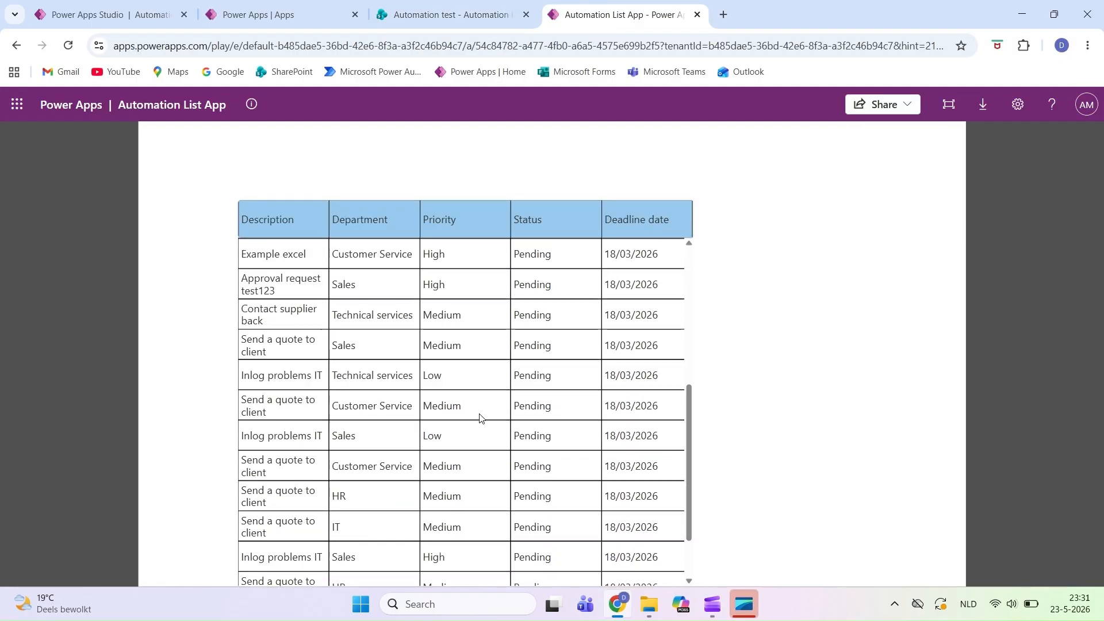
{"action": "scroll", "coordinate": [409, 411], "scroll_direction": "up", "scroll_amount": 5}
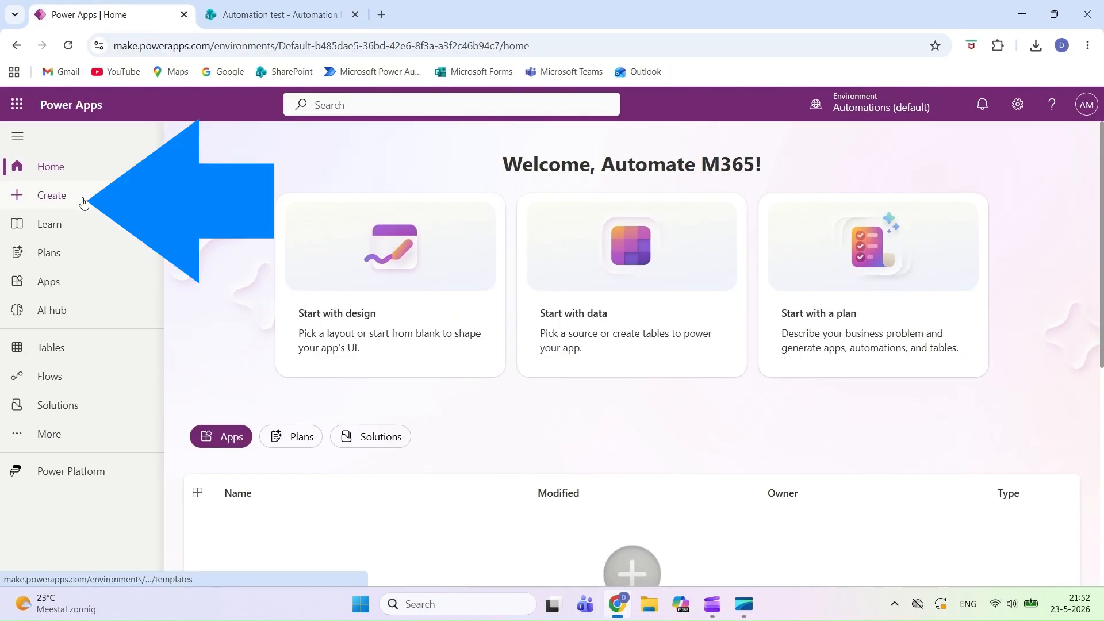
Create a new canvas app from blank with the Responsive layout.
{"action": "left_click", "coordinate": [87, 200]}
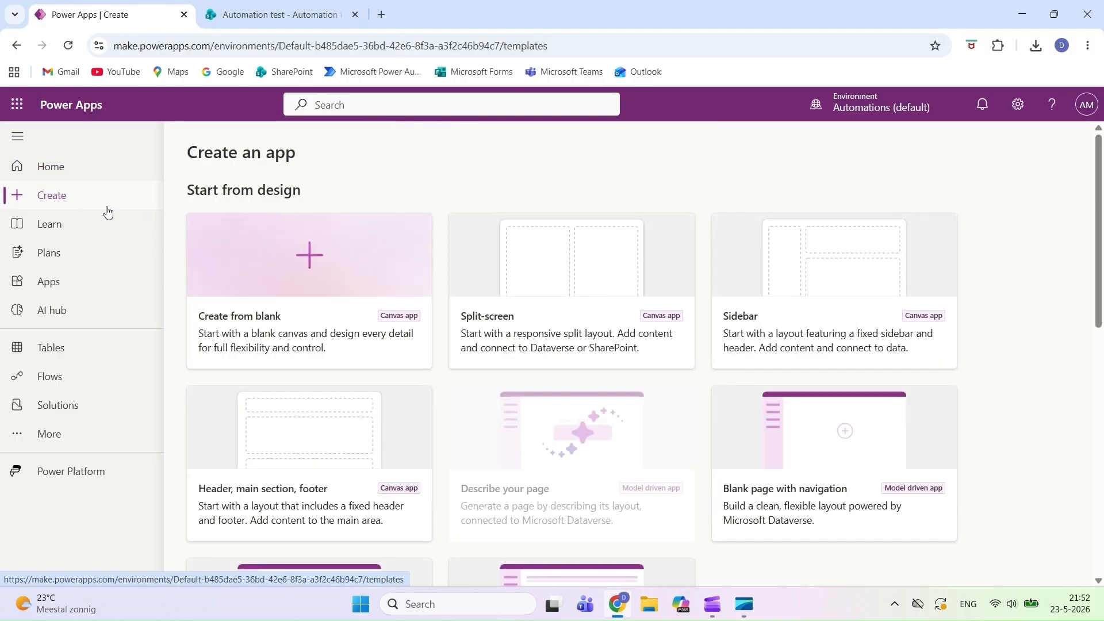
{"action": "left_click", "coordinate": [334, 268]}
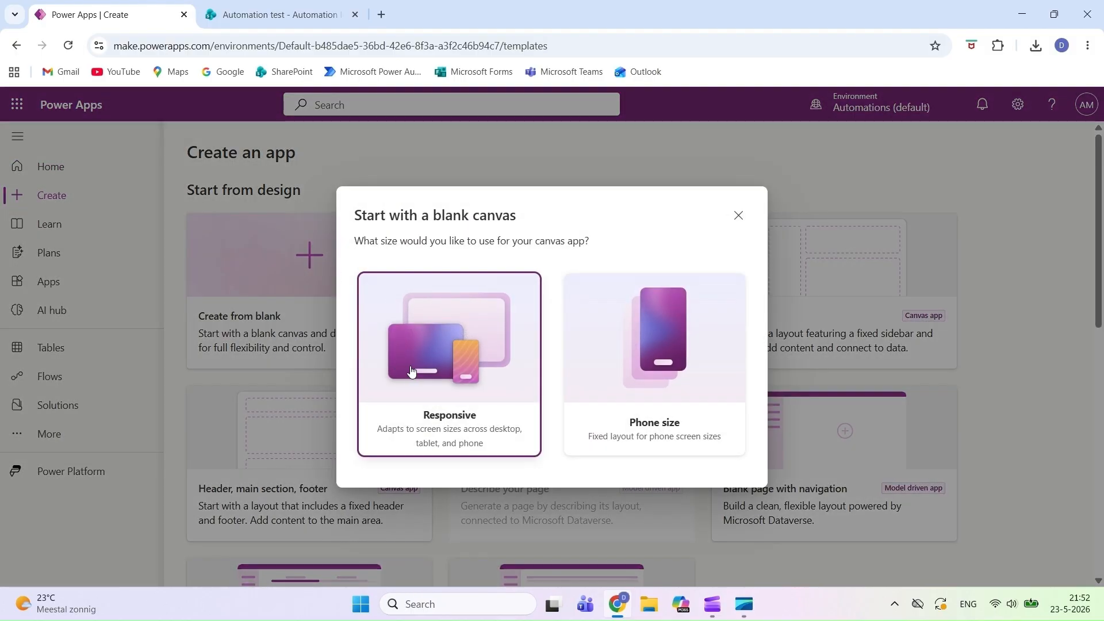
{"action": "left_click", "coordinate": [444, 368]}
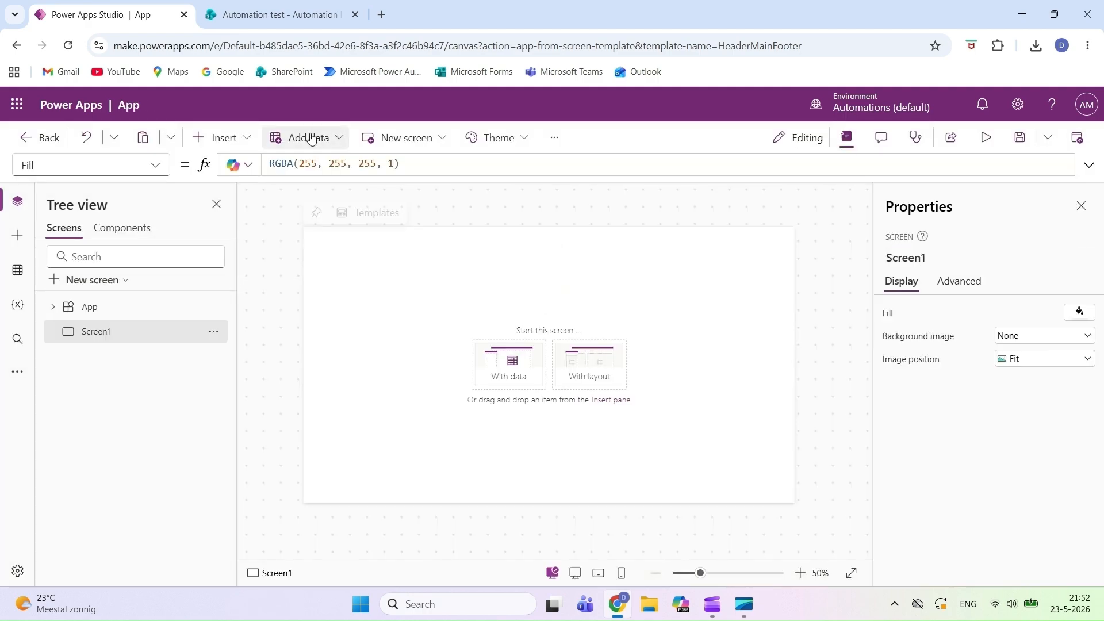
Connect the app to the Automation list on the Automation test SharePoint site as its data source.
{"action": "left_click", "coordinate": [305, 138]}
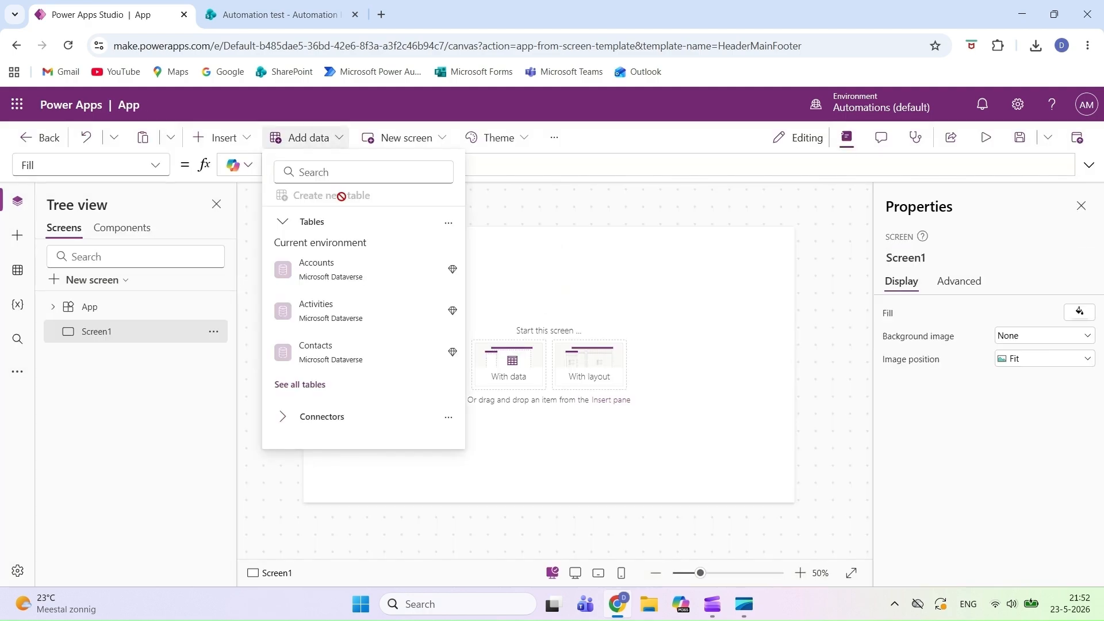
{"action": "left_click", "coordinate": [317, 423]}
{"action": "scroll", "coordinate": [328, 382], "scroll_direction": "down", "scroll_amount": 5}
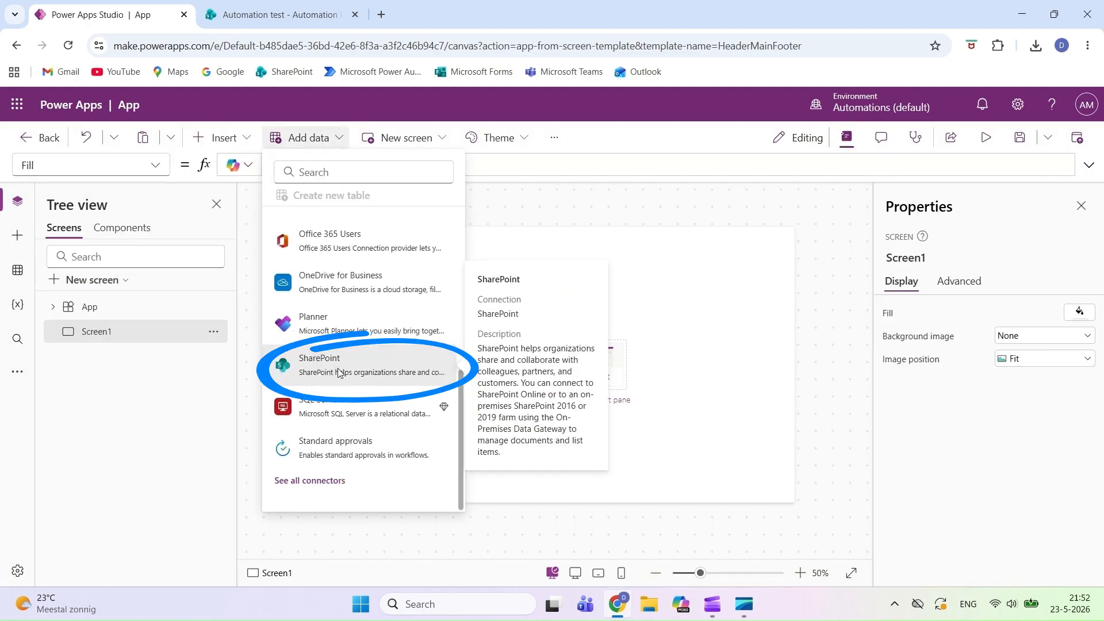
{"action": "left_click", "coordinate": [336, 374]}
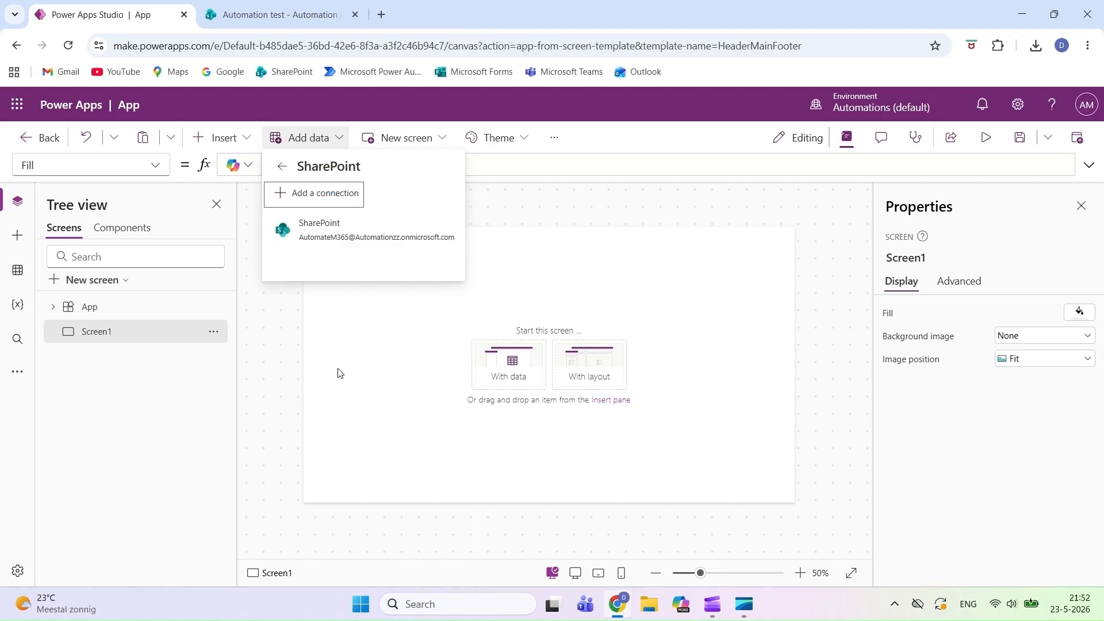
{"action": "left_click", "coordinate": [335, 233]}
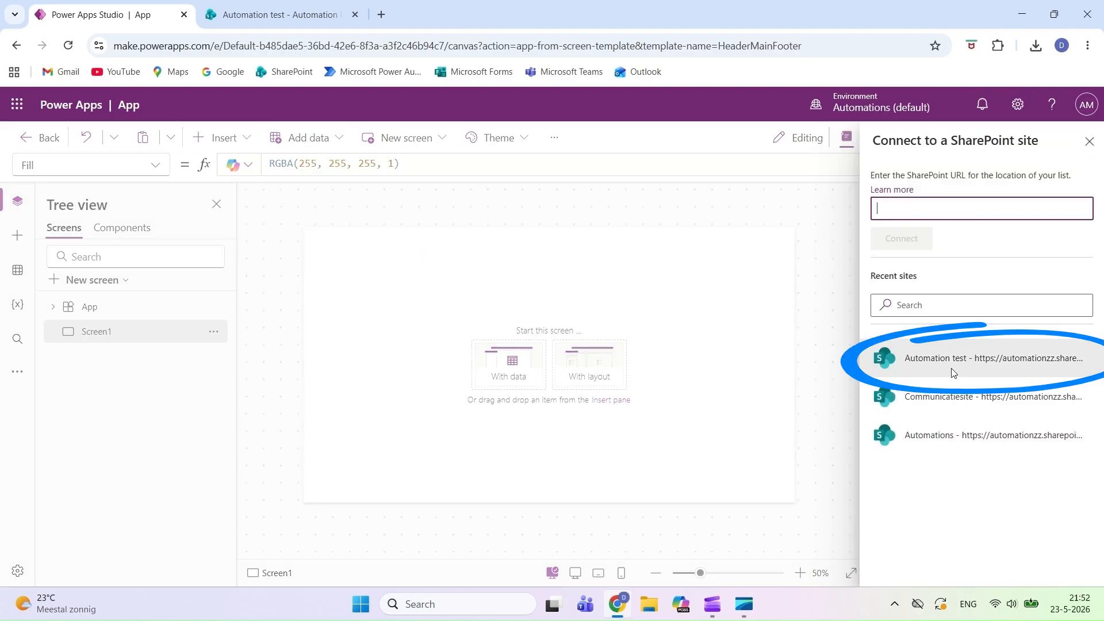
{"action": "left_click", "coordinate": [920, 358]}
{"action": "left_click", "coordinate": [882, 212]}
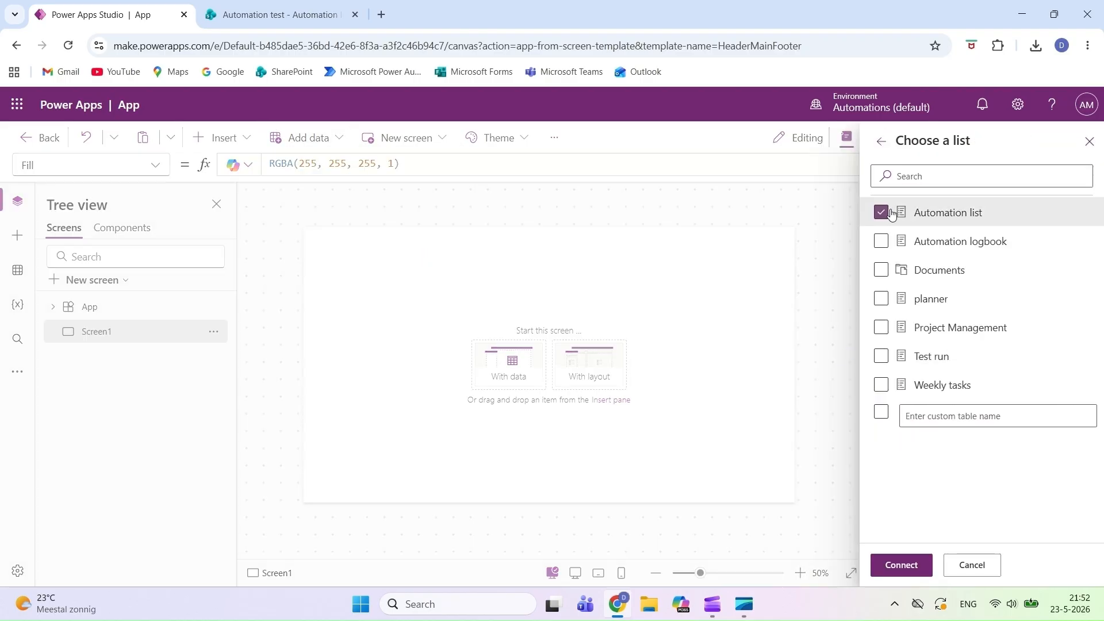
{"action": "left_click", "coordinate": [906, 572]}
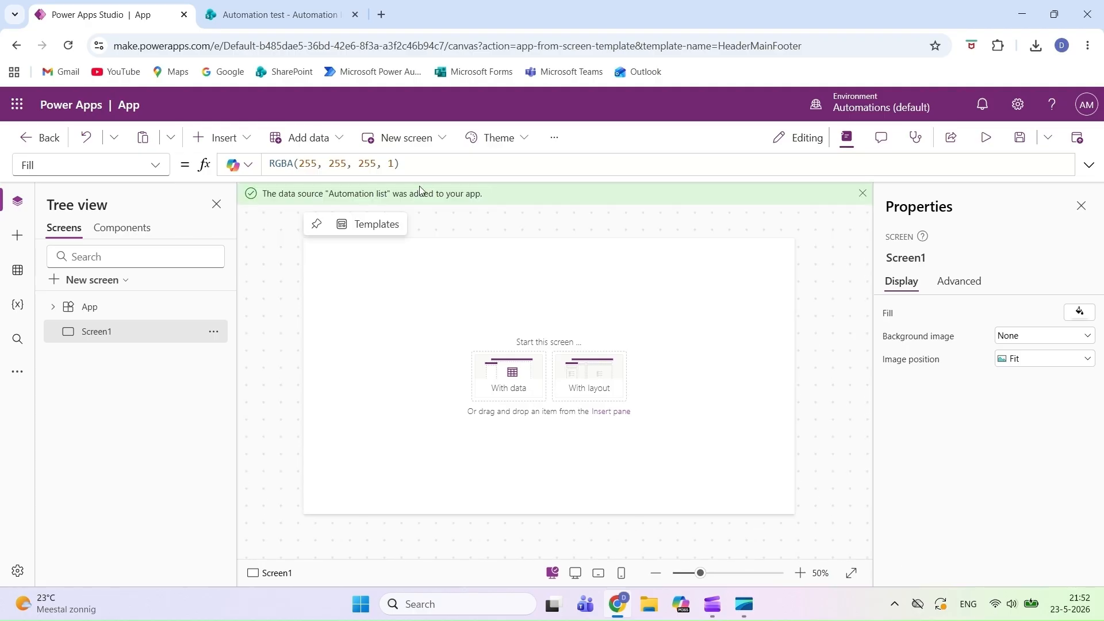
Insert a blank vertical gallery on Screen1 and connect it to the Automation list.
{"action": "left_click", "coordinate": [241, 143]}
{"action": "type", "text": "bla"}
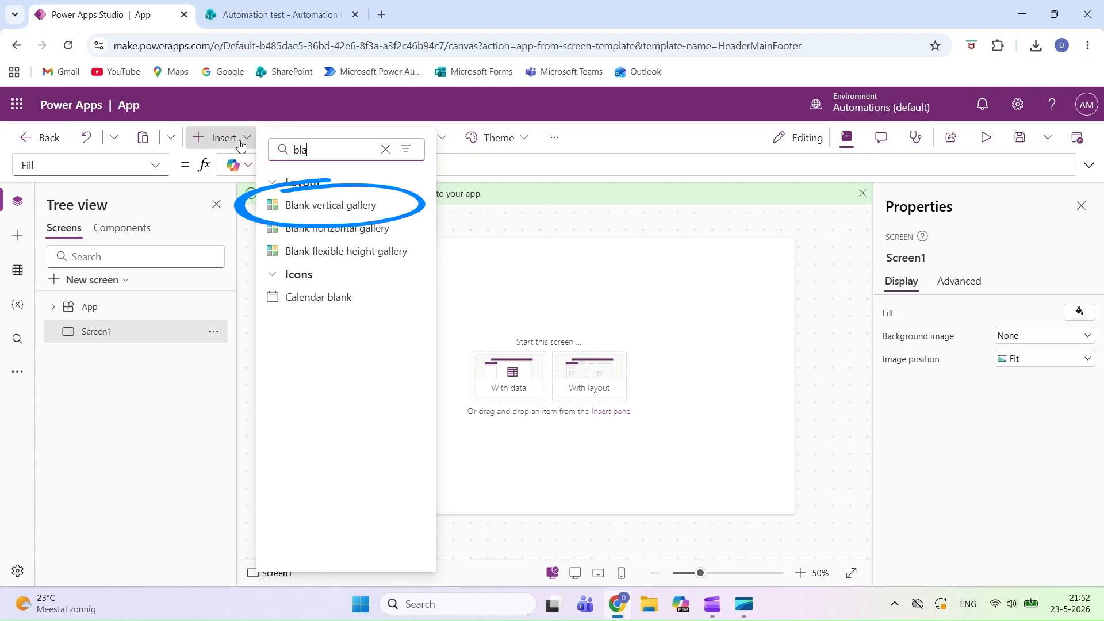
{"action": "type", "text": "nk"}
{"action": "left_click", "coordinate": [325, 205]}
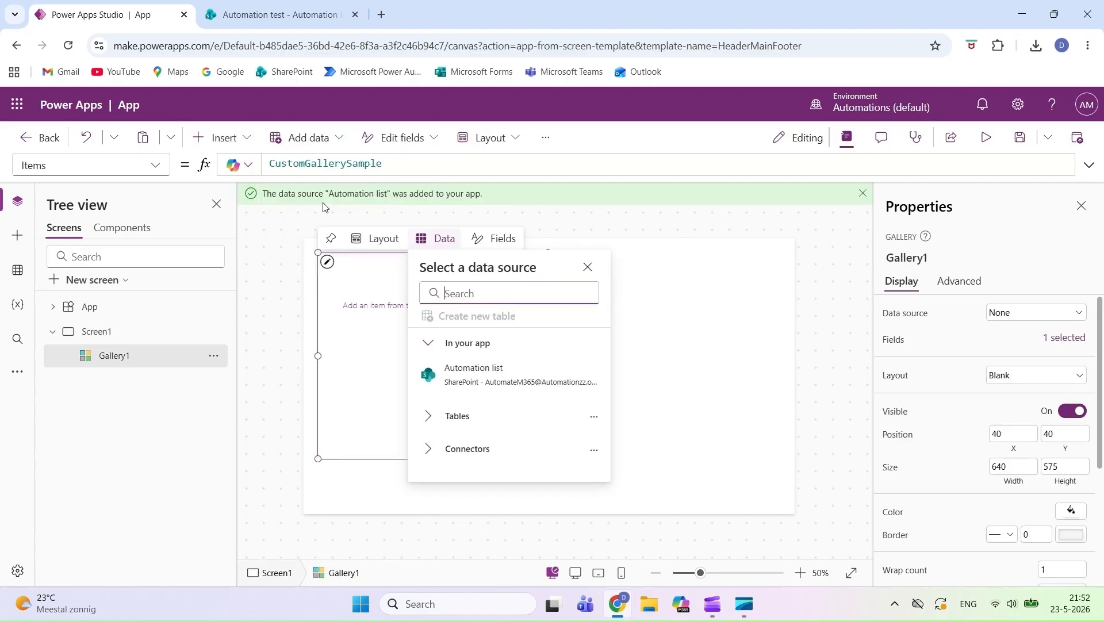
{"action": "left_click", "coordinate": [453, 382]}
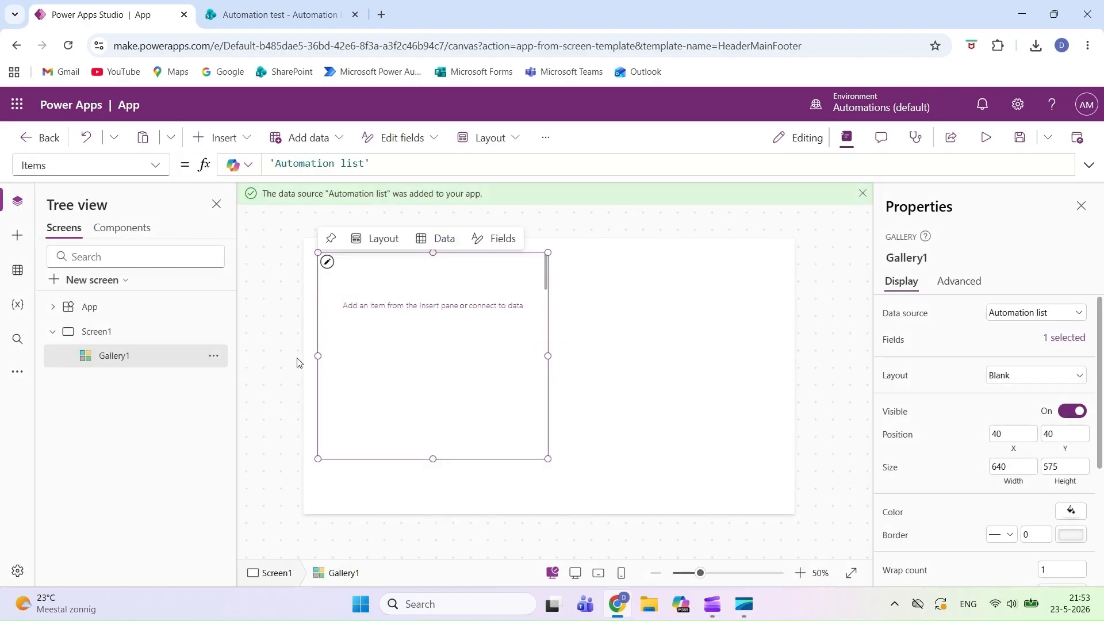
Rename the gallery as Gallery_AutomationList.
{"action": "right_click", "coordinate": [147, 355]}
{"action": "left_click", "coordinate": [192, 479]}
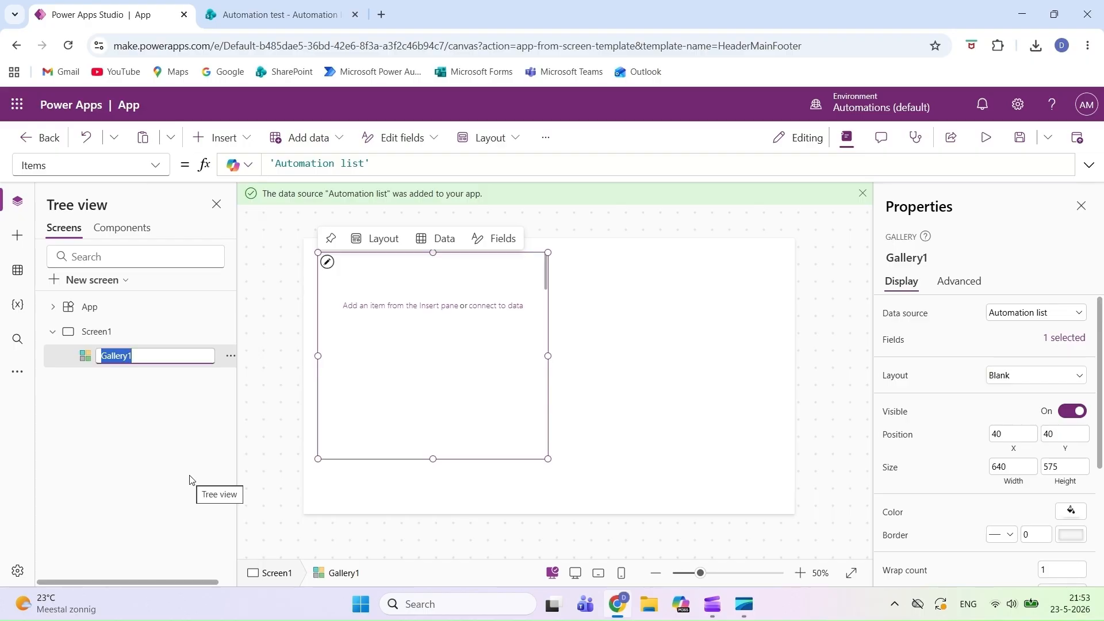
{"action": "key", "text": "Right"}
{"action": "key", "text": "BackSpace"}
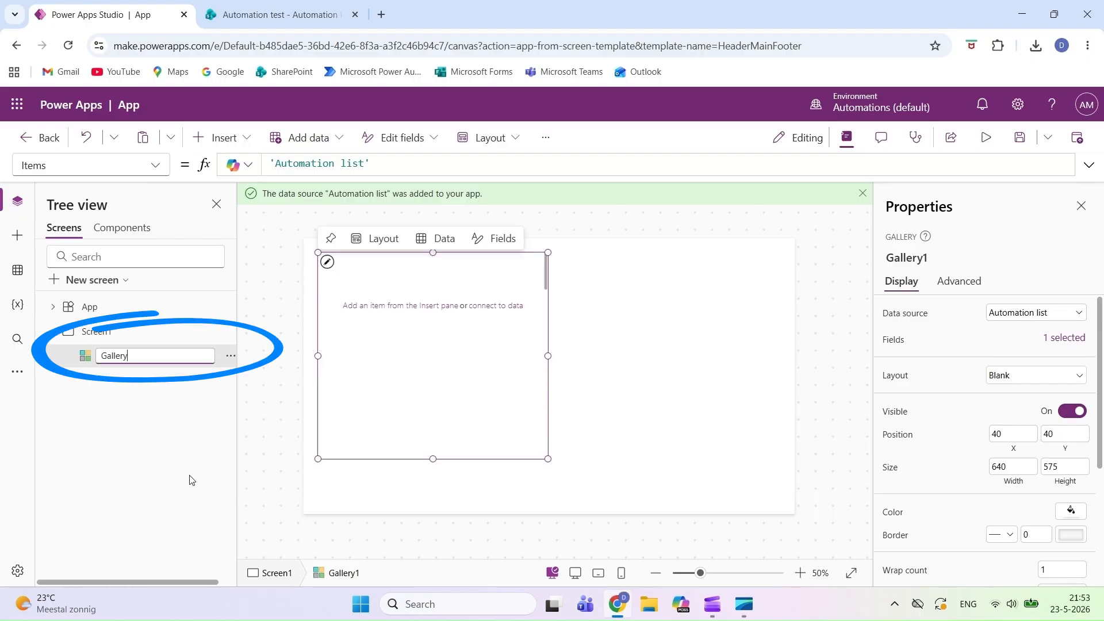
{"action": "type", "text": "_Au"}
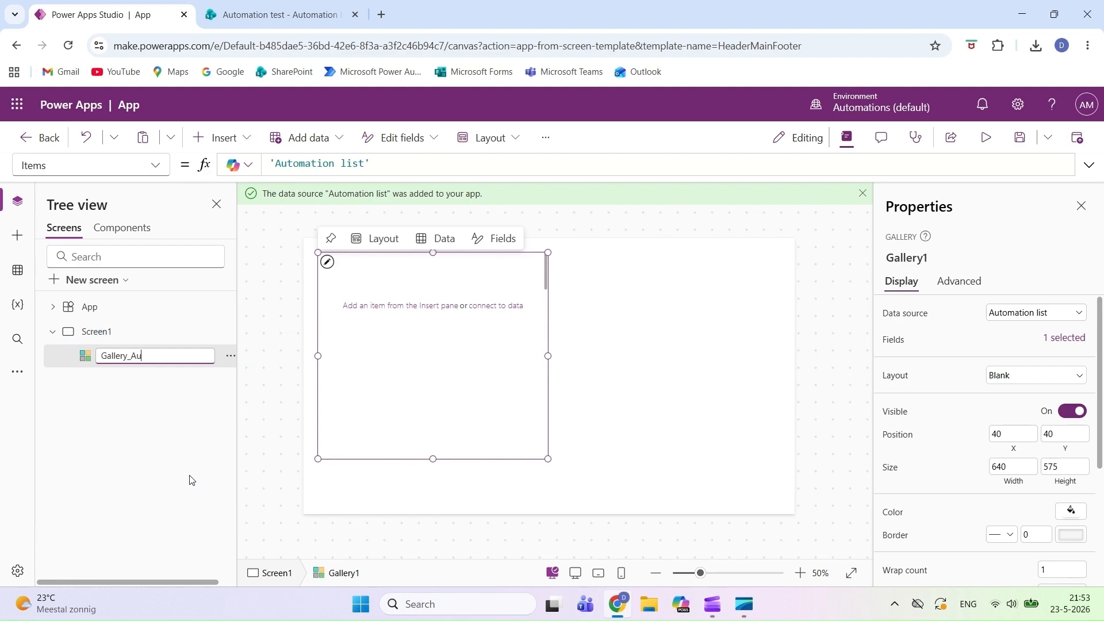
{"action": "type", "text": "tomationList"}
{"action": "key", "text": "Return"}
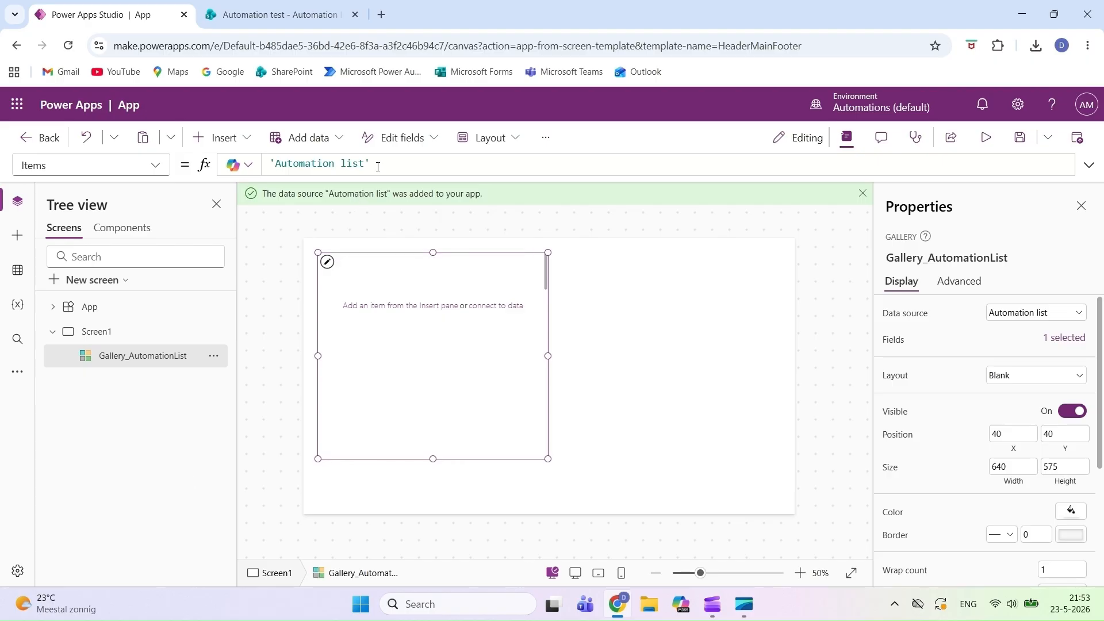
Move the gallery to about X 165, Y 192 on the screen and widen it to about 1028.
{"action": "left_click_drag", "start_coordinate": [378, 167], "coordinate": [234, 171]}
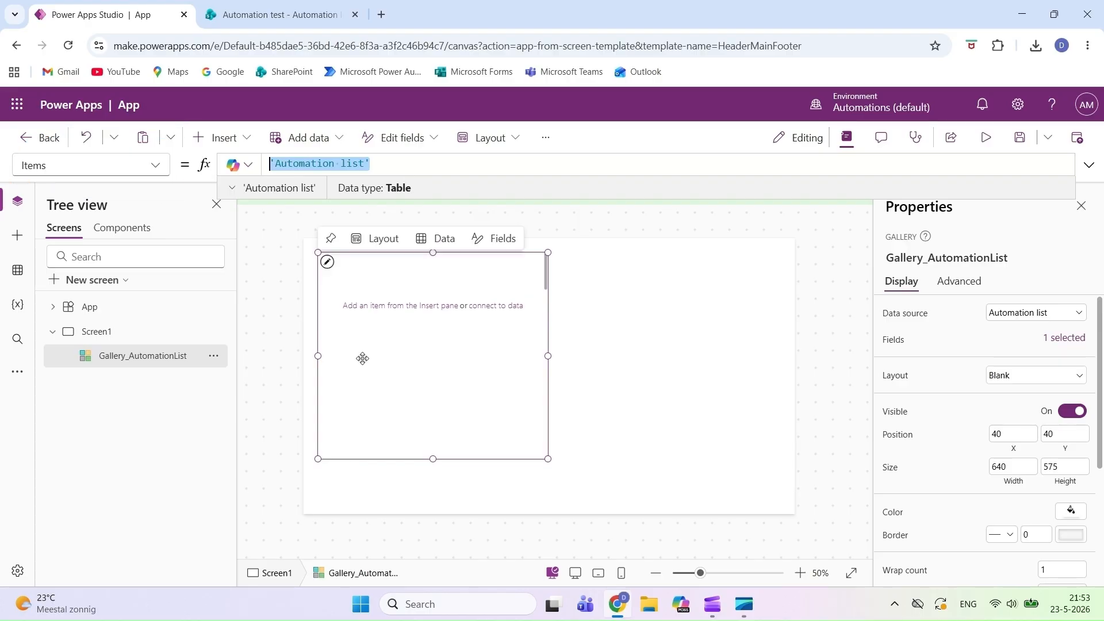
{"action": "left_click_drag", "start_coordinate": [362, 359], "coordinate": [363, 362]}
{"action": "left_click_drag", "start_coordinate": [551, 419], "coordinate": [596, 468]}
{"action": "left_click_drag", "start_coordinate": [593, 410], "coordinate": [732, 410]}
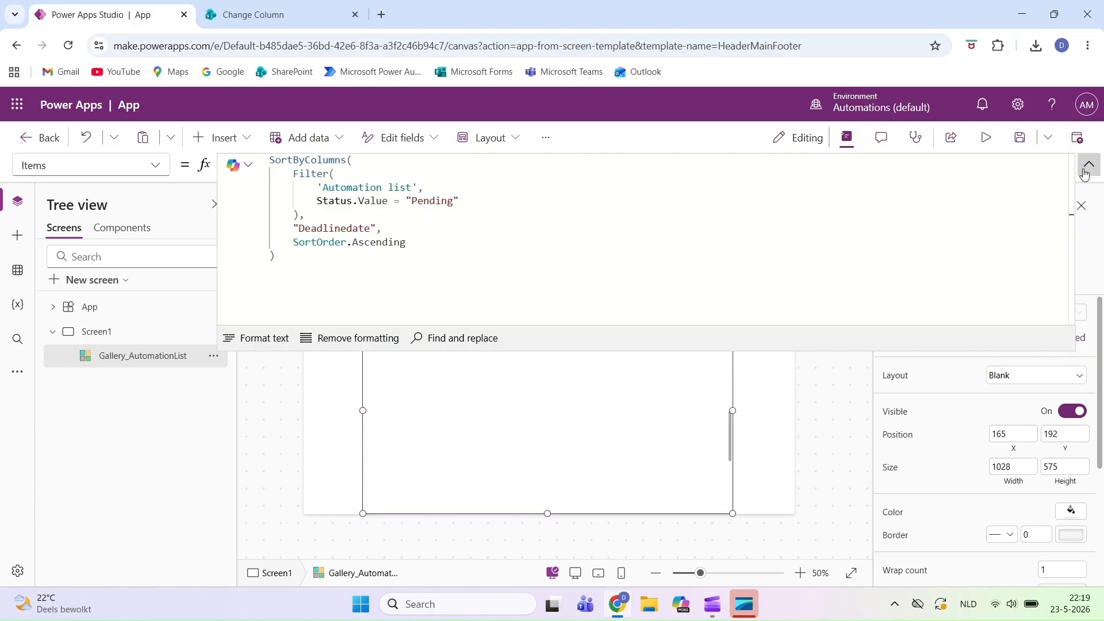
Open the gallery's template for editing and insert a text label inside it.
{"action": "left_click", "coordinate": [1087, 167]}
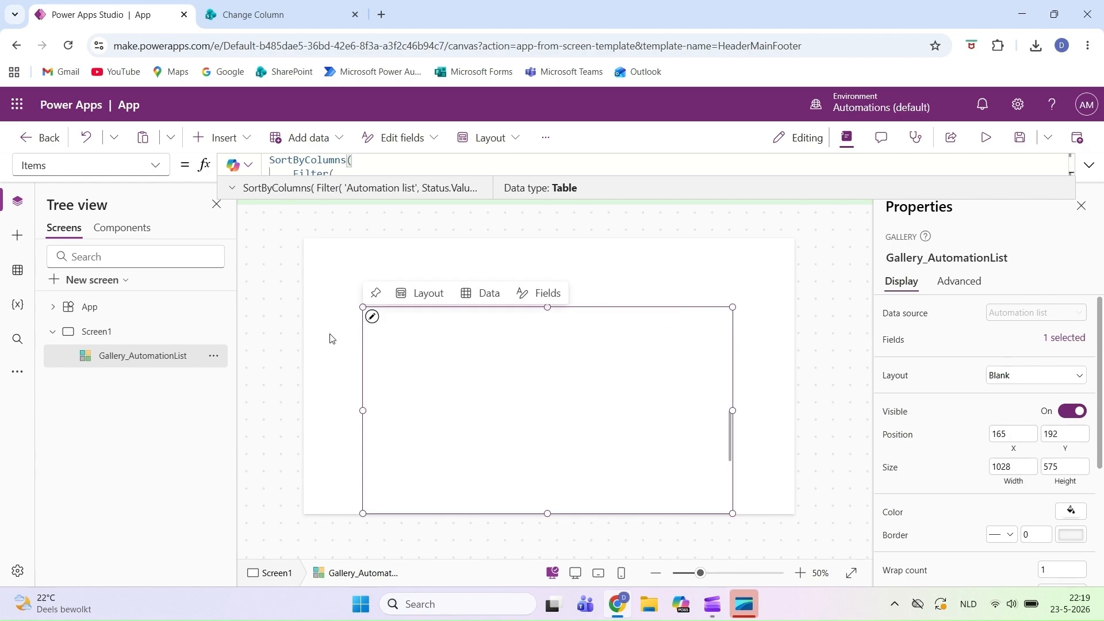
{"action": "left_click", "coordinate": [372, 318]}
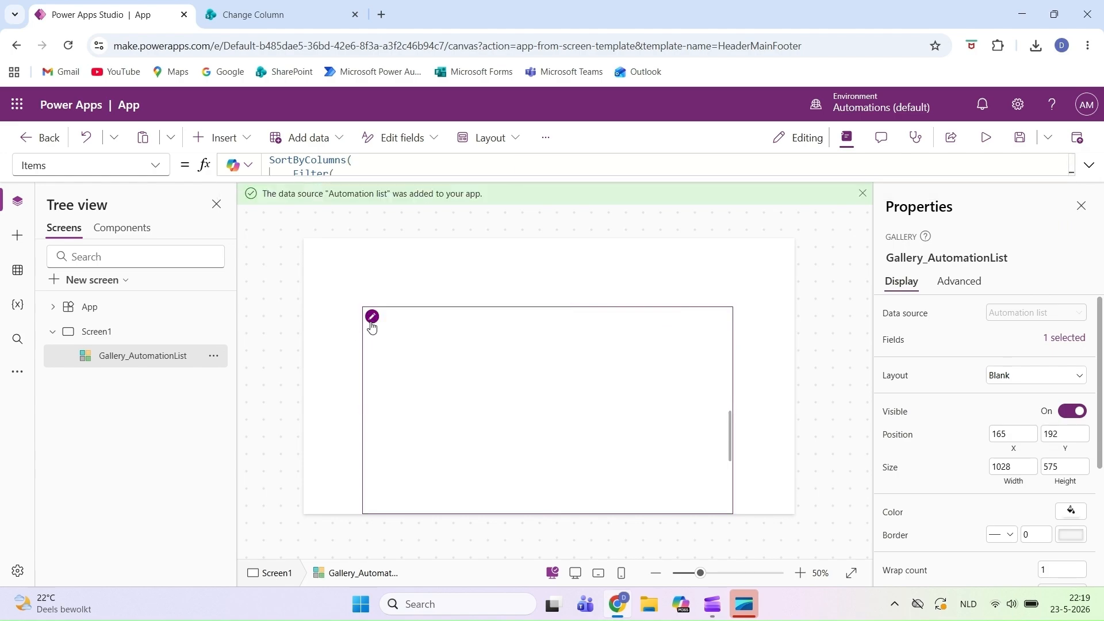
{"action": "left_click", "coordinate": [222, 138]}
{"action": "key", "text": "Escape"}
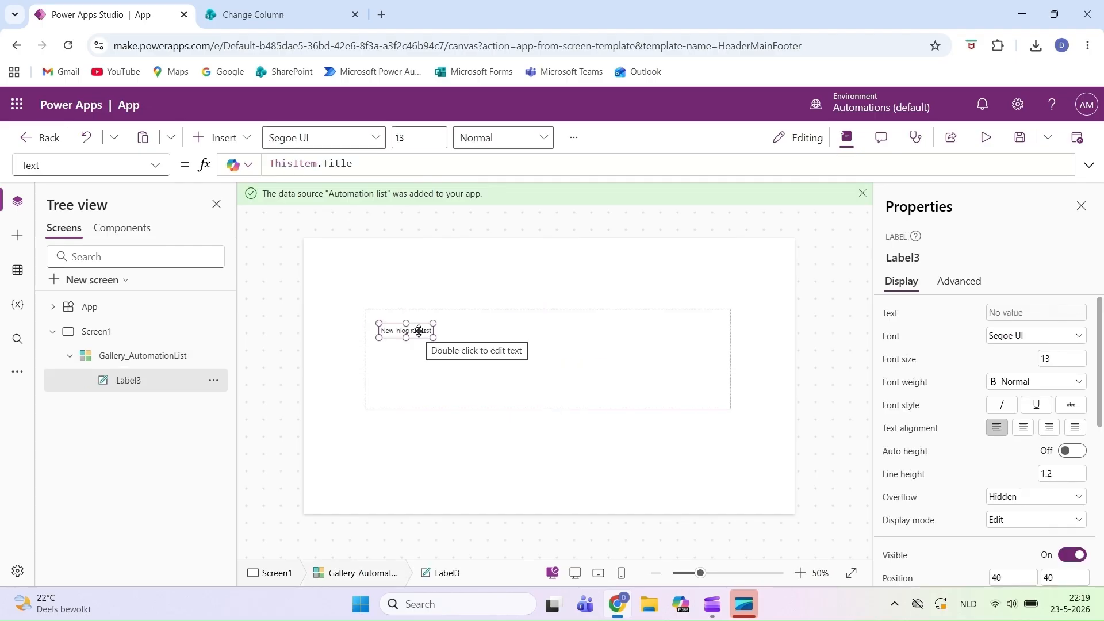
Give the gallery's text label a solid black border with a thickness of 1.
{"action": "scroll", "coordinate": [1010, 454], "scroll_direction": "down", "scroll_amount": 5}
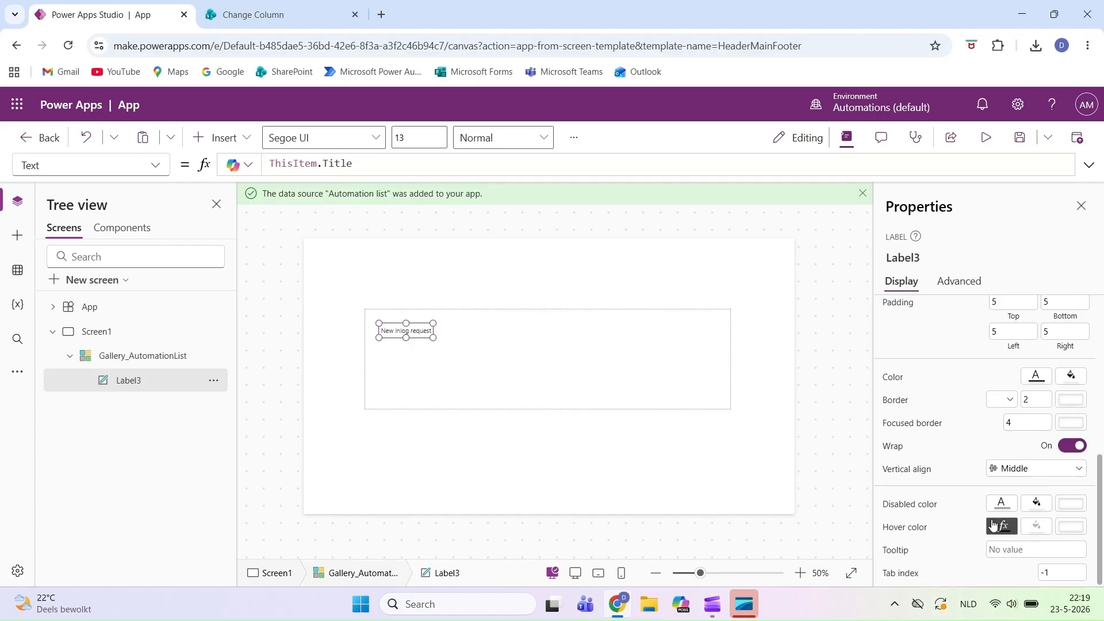
{"action": "left_click_drag", "start_coordinate": [1033, 399], "coordinate": [1003, 399]}
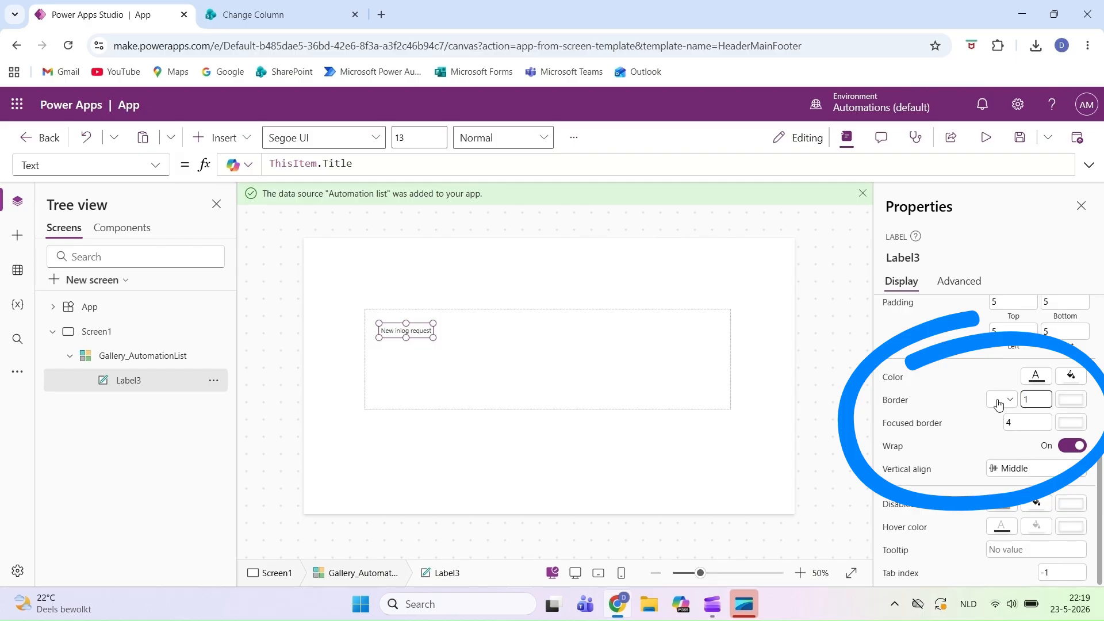
{"action": "left_click", "coordinate": [1002, 401]}
{"action": "left_click", "coordinate": [994, 473]}
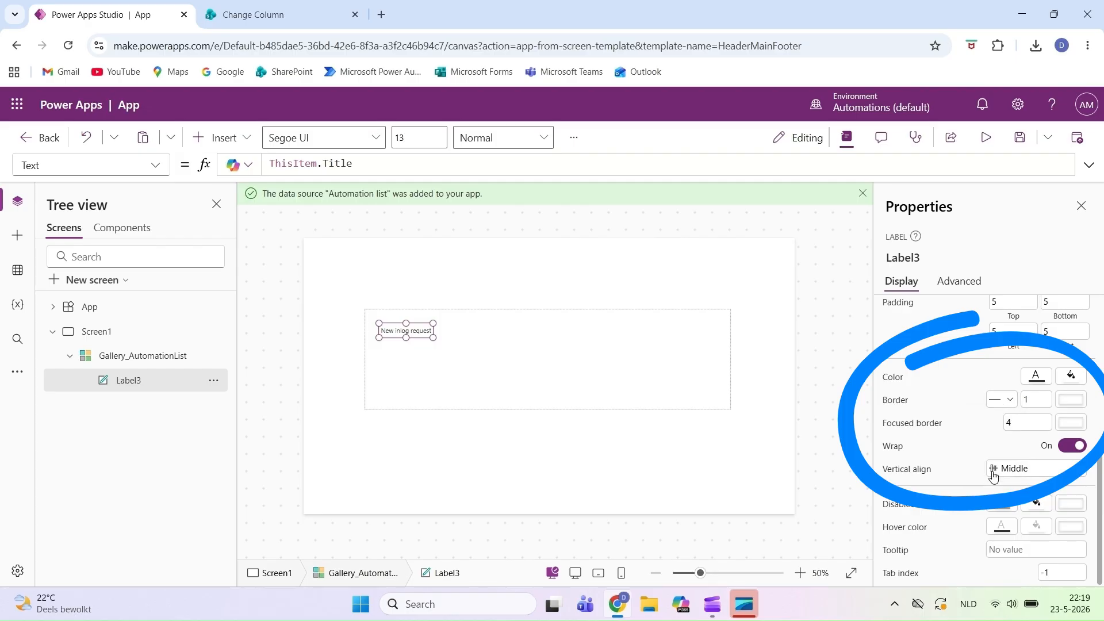
{"action": "left_click", "coordinate": [1069, 409]}
{"action": "left_click", "coordinate": [855, 509]}
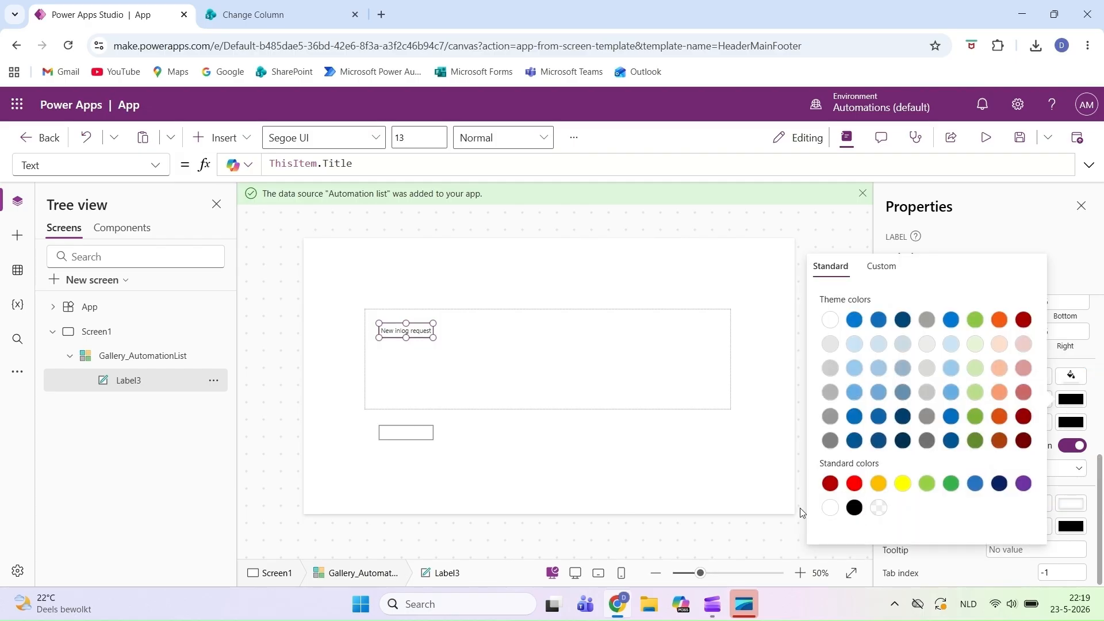
Move the label to the gallery template's upper-left corner and place a copy directly to its right.
{"action": "left_click", "coordinate": [417, 329]}
{"action": "left_click_drag", "start_coordinate": [418, 328], "coordinate": [392, 312]}
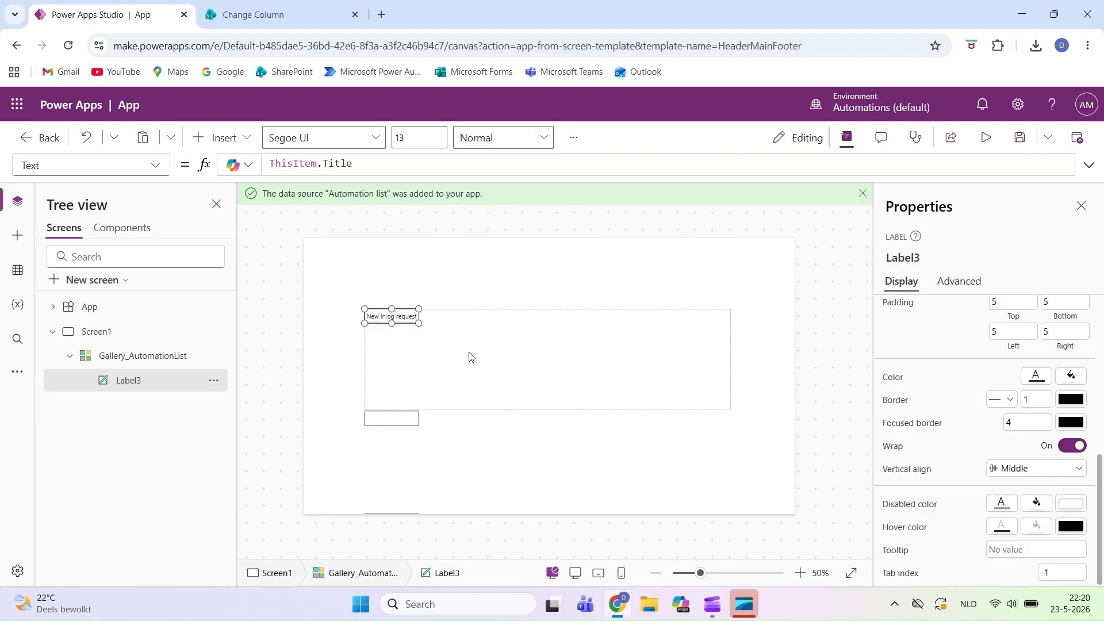
{"action": "left_click", "coordinate": [471, 322]}
{"action": "key", "text": "ctrl+v"}
{"action": "left_click_drag", "start_coordinate": [406, 322], "coordinate": [453, 315]}
Duplicate the two labels as a pair and add one more copy, forming a row of five adjoining labels.
{"action": "left_click", "coordinate": [401, 318]}
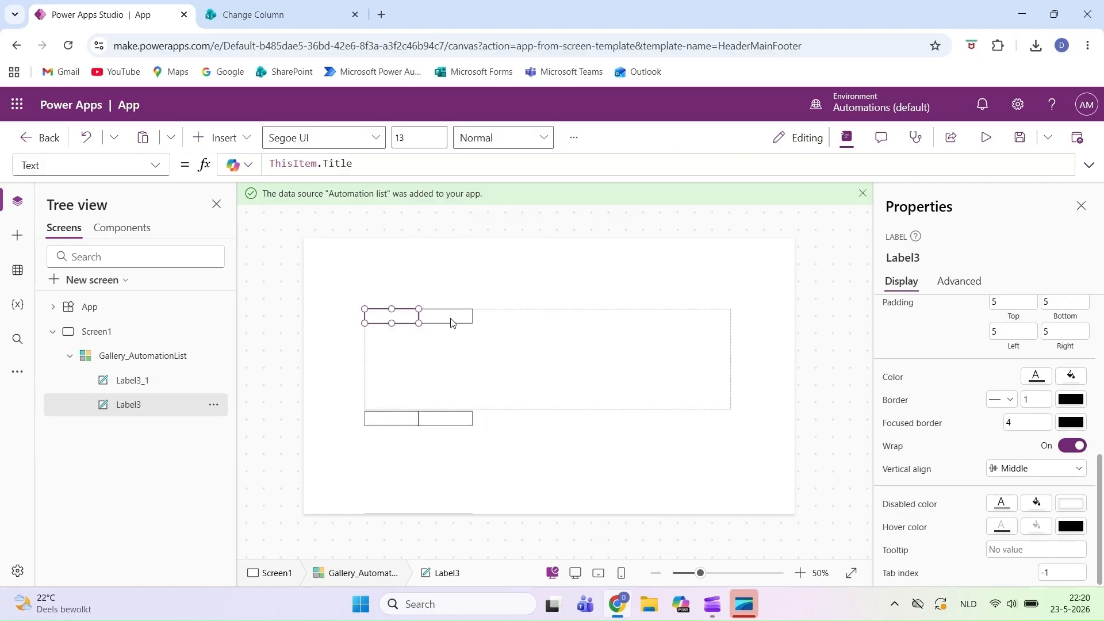
{"action": "left_click", "coordinate": [448, 317], "text": "ctrl"}
{"action": "key", "text": "ctrl+c"}
{"action": "key", "text": "ctrl+v"}
{"action": "left_click", "coordinate": [614, 339]}
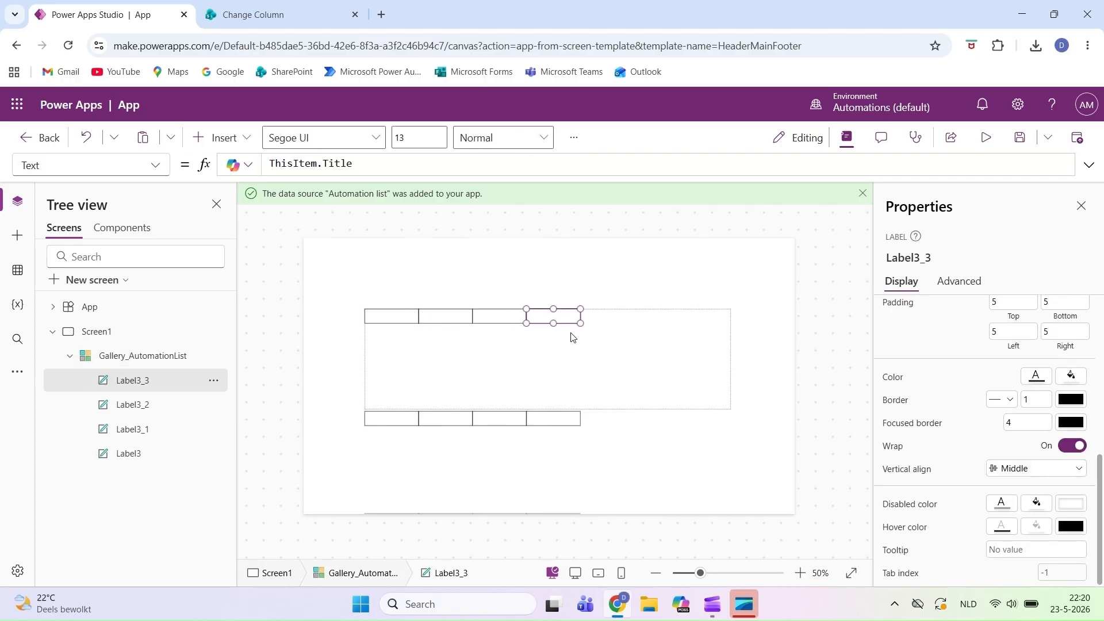
{"action": "key", "text": "ctrl+v"}
{"action": "left_click_drag", "start_coordinate": [562, 326], "coordinate": [609, 315]}
{"action": "left_click", "coordinate": [816, 336]}
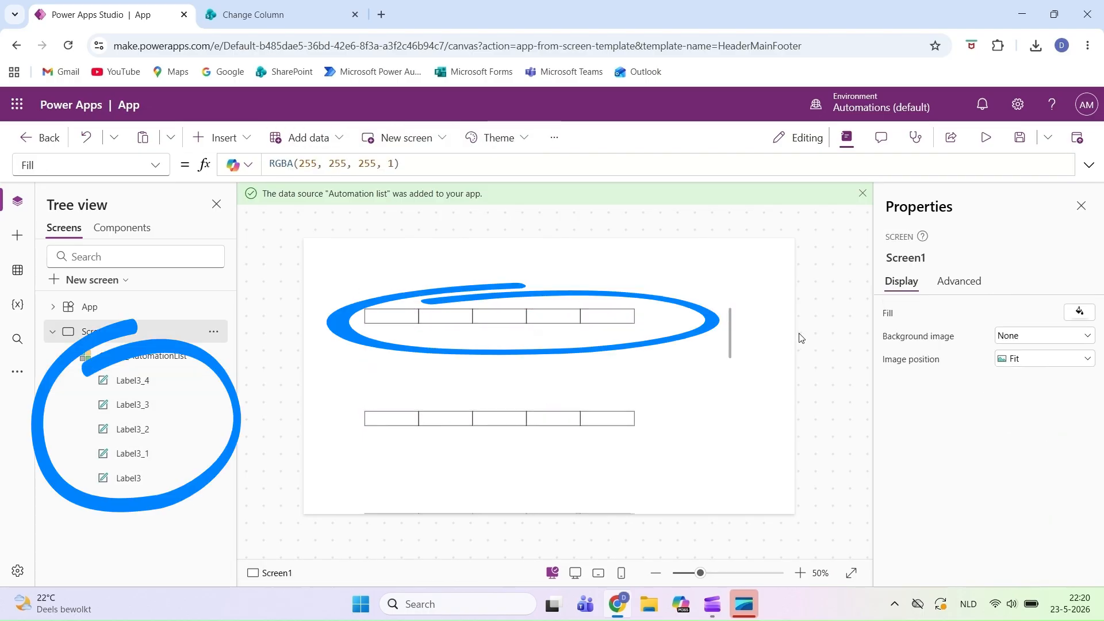
Set the first label's text formula to ThisItem.Description.
{"action": "left_click", "coordinate": [391, 316]}
{"action": "double_click", "coordinate": [341, 163]}
{"action": "type", "text": "Description"}
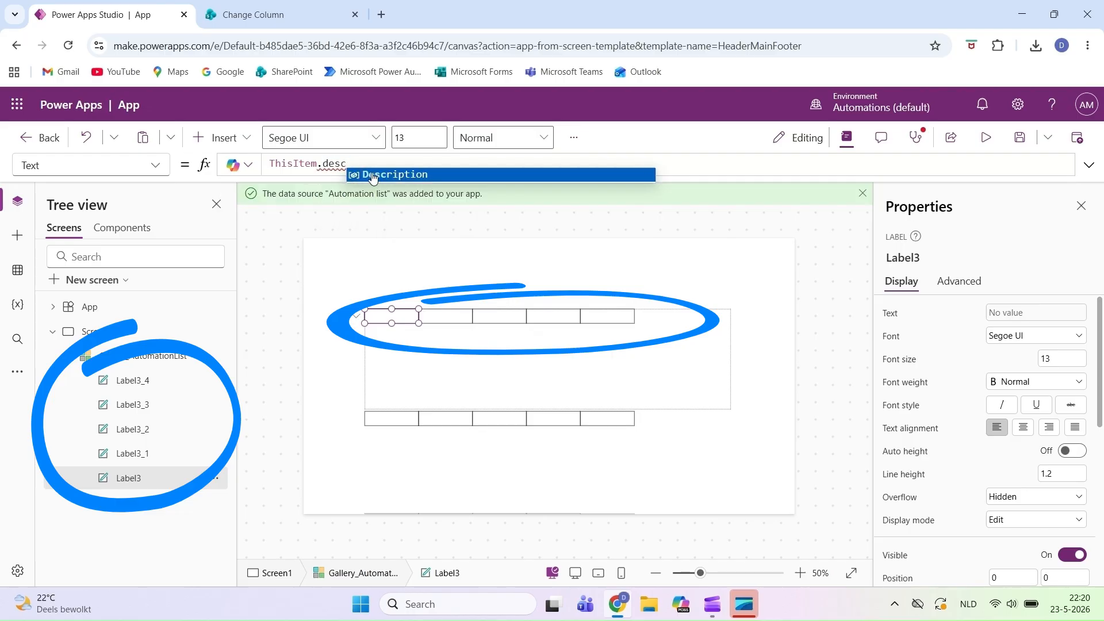
Set the second label's text formula to ThisItem.Department.Value.
{"action": "left_click", "coordinate": [446, 321]}
{"action": "double_click", "coordinate": [346, 163]}
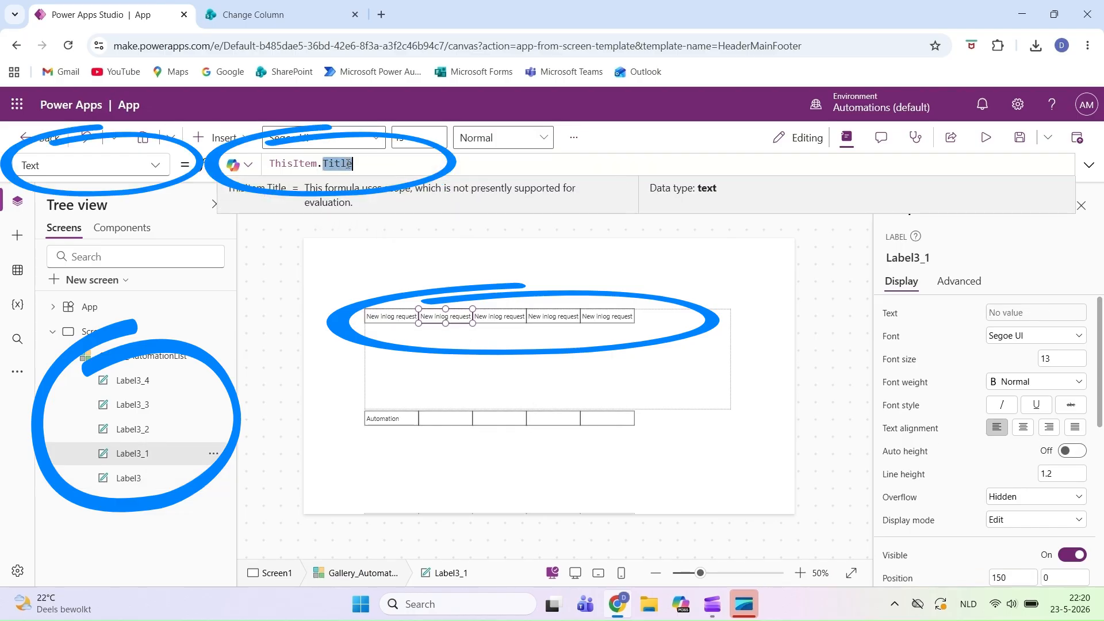
{"action": "type", "text": "Dep"}
{"action": "key", "text": "Tab"}
{"action": "type", "text": ".Value"}
Set the third label's text formula to ThisItem.Priority.Value.
{"action": "left_click", "coordinate": [489, 318]}
{"action": "double_click", "coordinate": [338, 163]}
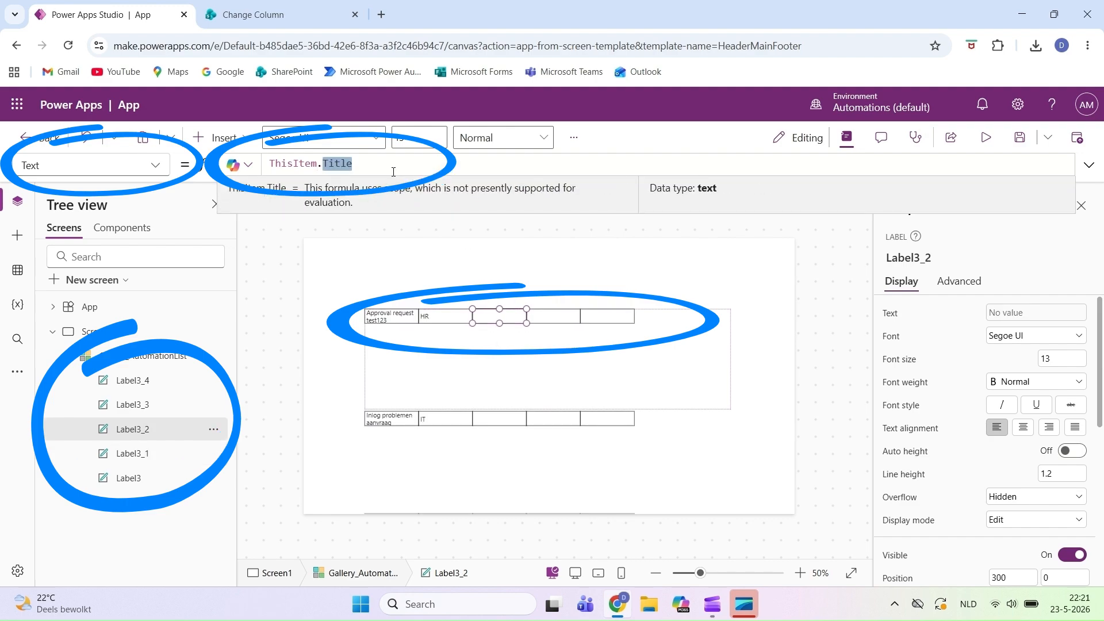
{"action": "type", "text": "Priority.Value"}
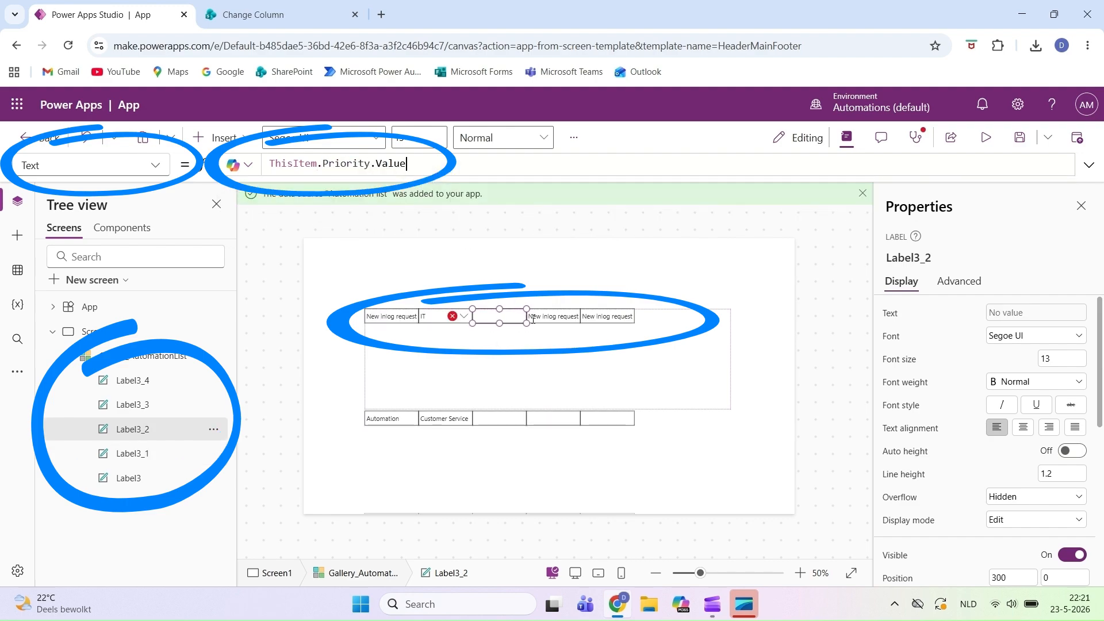
Set the fourth label's text formula to ThisItem.Status.Value.
{"action": "left_click", "coordinate": [553, 316]}
{"action": "double_click", "coordinate": [338, 163]}
{"action": "type", "text": "Status."}
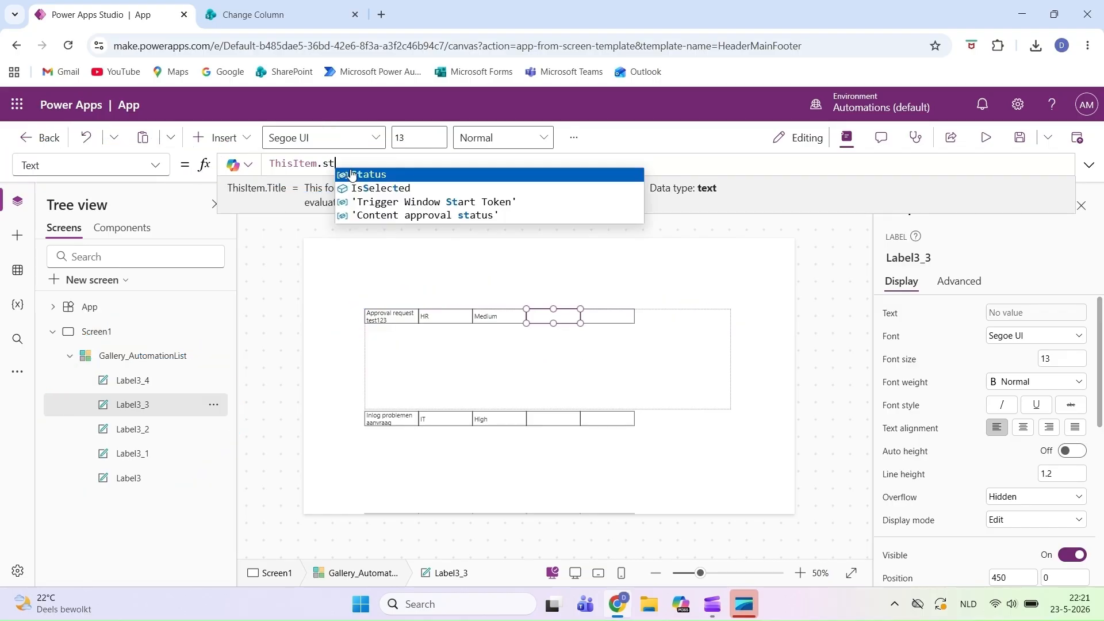
{"action": "key", "text": "Return"}
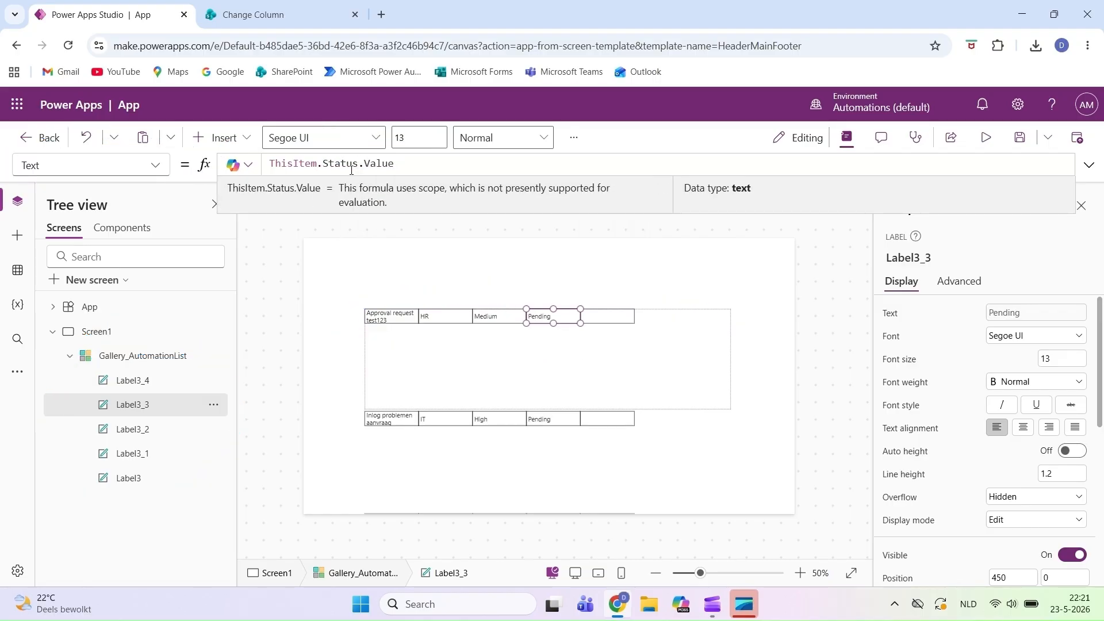
Set the fifth label's text formula to show the current item's deadline date.
{"action": "left_click", "coordinate": [588, 320]}
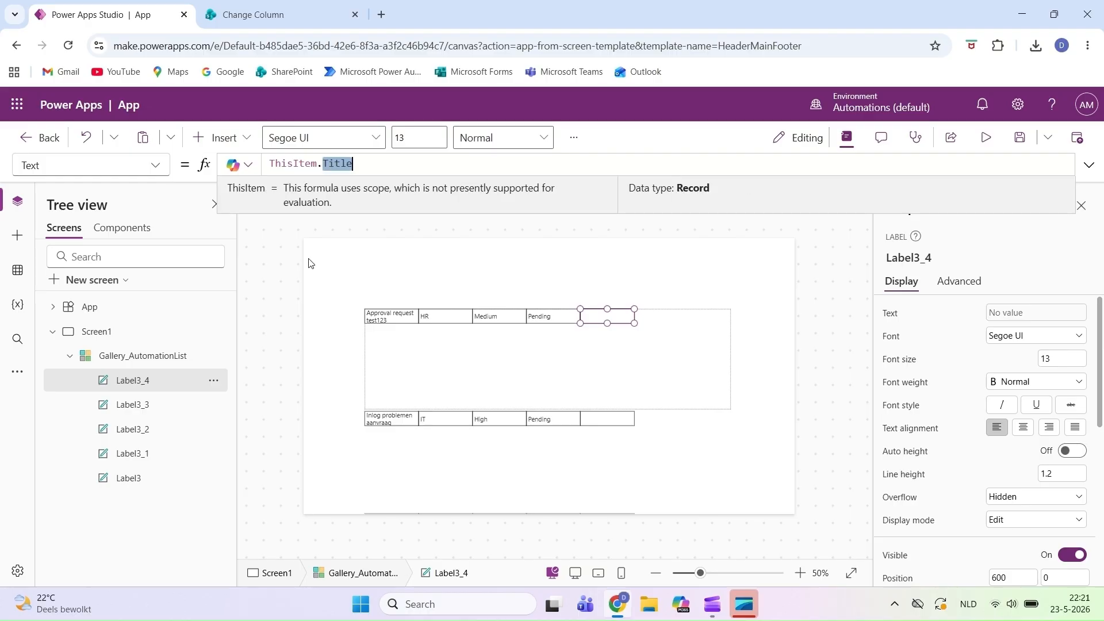
{"action": "type", "text": "due"}
{"action": "key", "text": "BackSpace"}
{"action": "key", "text": "BackSpace"}
{"action": "key", "text": "BackSpace"}
{"action": "type", "text": "dead"}
{"action": "key", "text": "Return"}
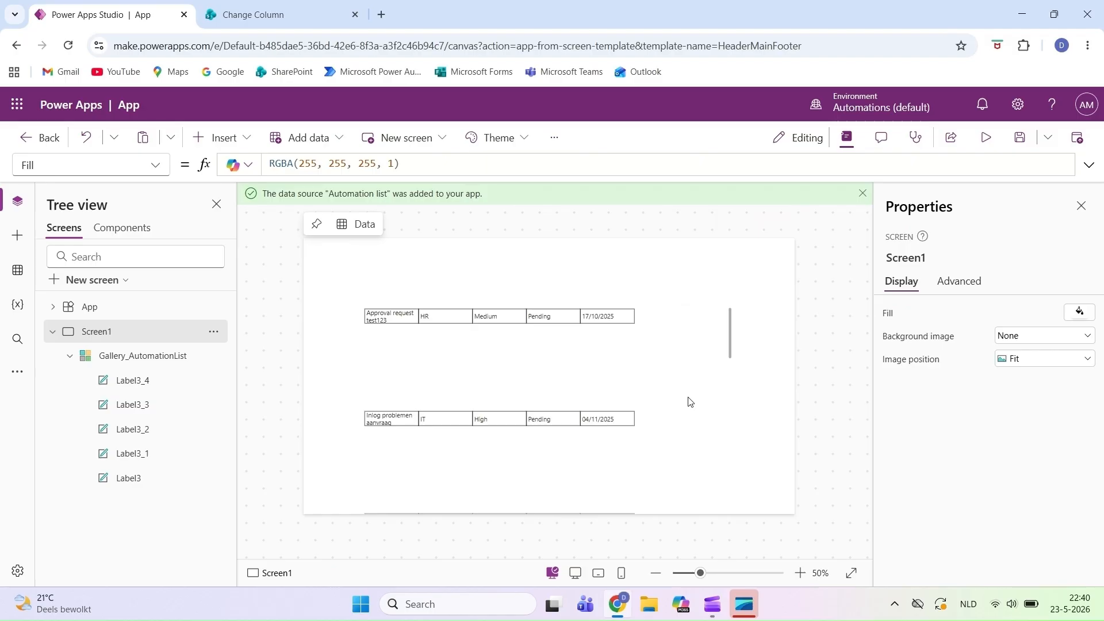
Set the gallery's template size to 50 and its template padding to 0.
{"action": "left_click", "coordinate": [690, 402]}
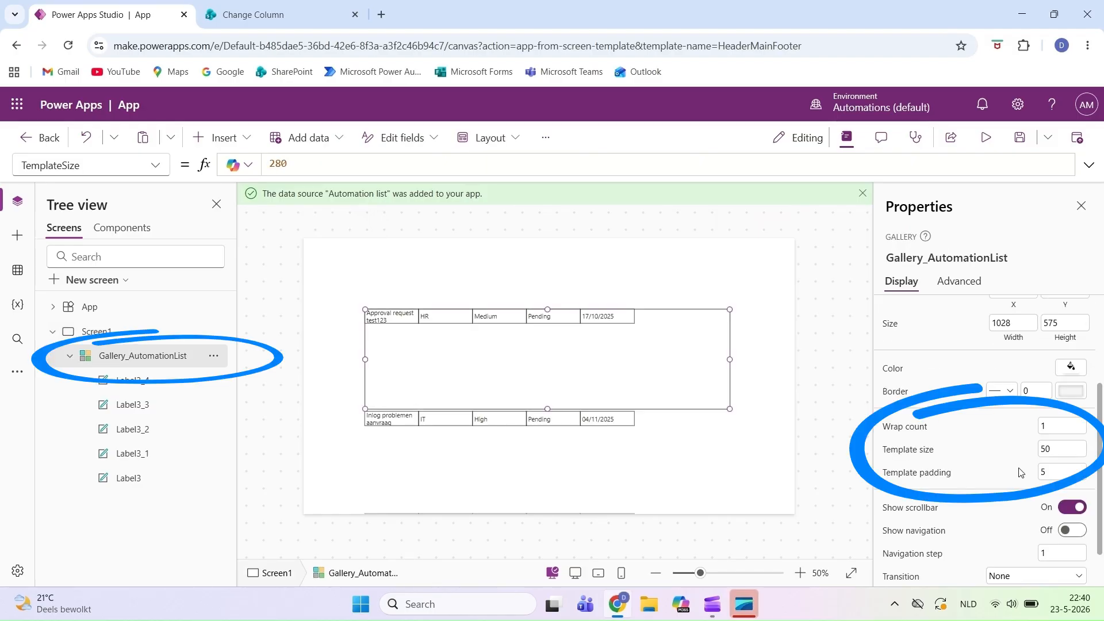
{"action": "left_click", "coordinate": [1046, 472]}
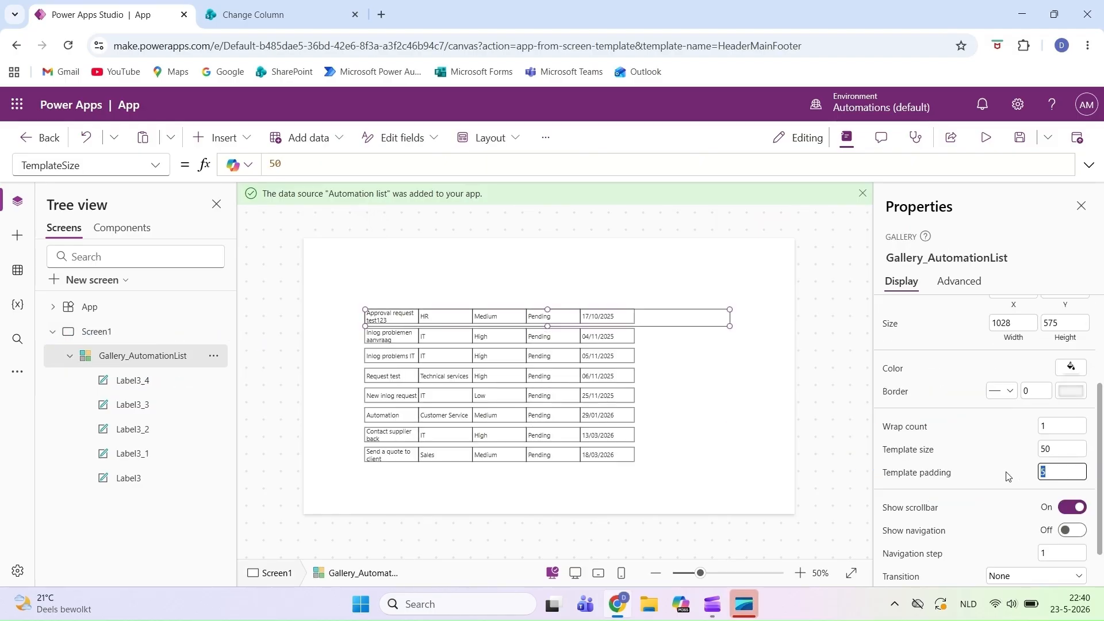
{"action": "type", "text": "0"}
{"action": "key", "text": "Return"}
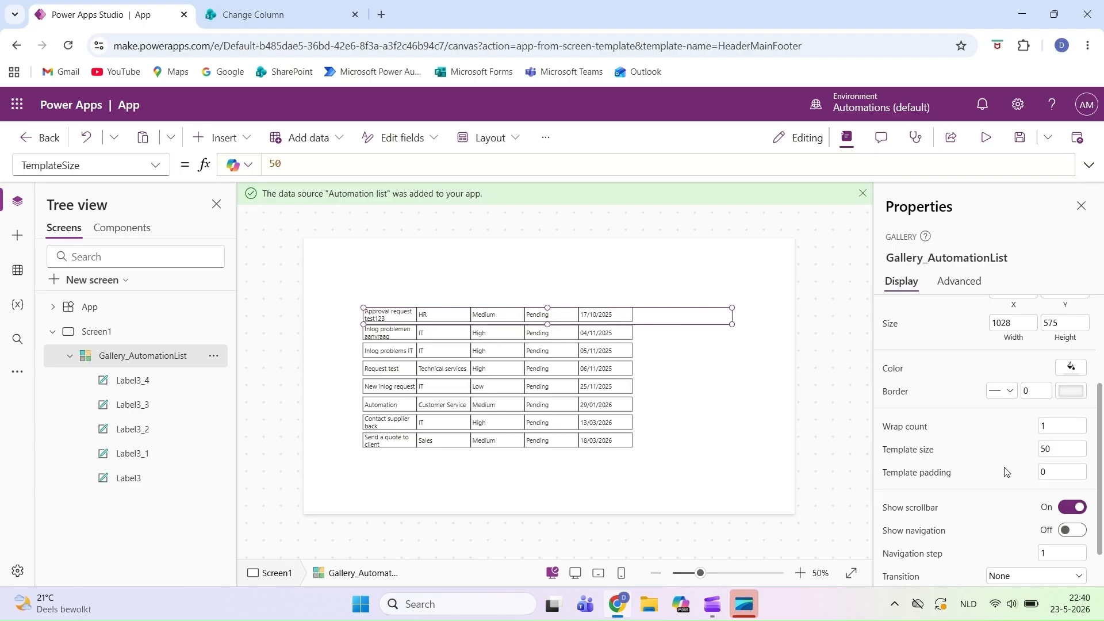
Set the Height formula of all five gallery labels together to Parent.TemplateHeight.
{"action": "left_click", "coordinate": [397, 317]}
{"action": "left_click", "coordinate": [131, 376], "text": "shift"}
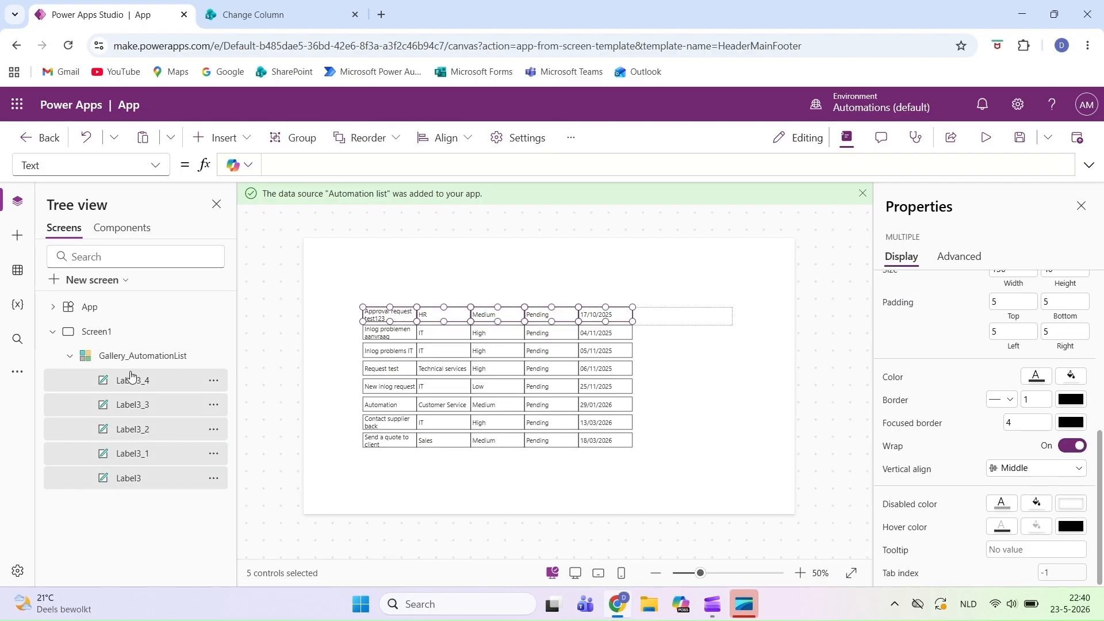
{"action": "left_click", "coordinate": [124, 173]}
{"action": "scroll", "coordinate": [98, 276], "scroll_direction": "up", "scroll_amount": 5}
{"action": "left_click", "coordinate": [87, 336]}
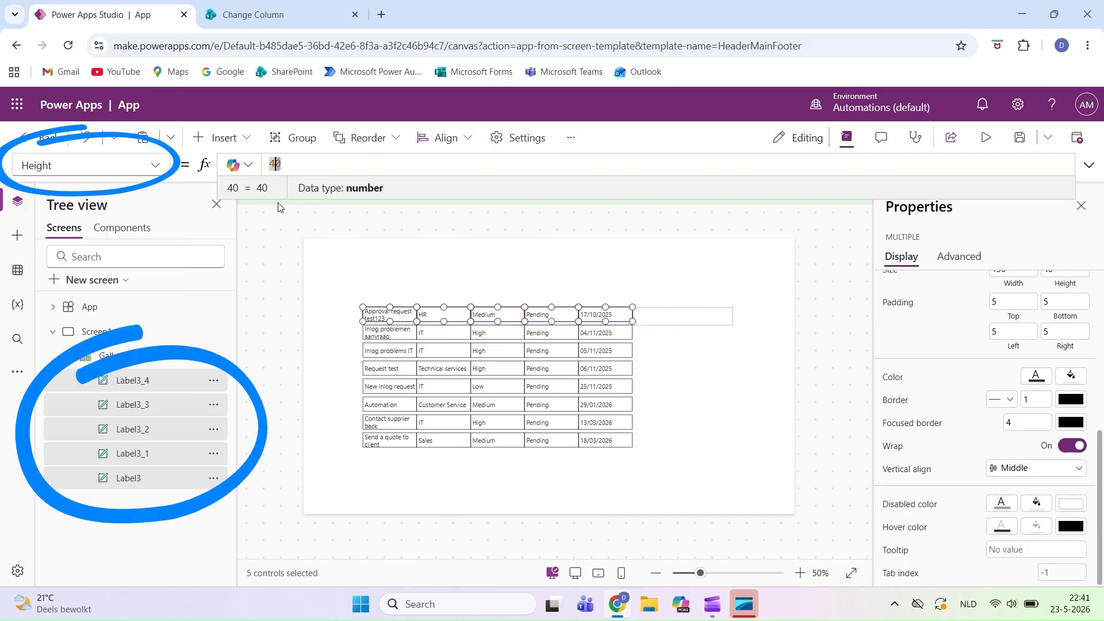
{"action": "type", "text": "Parent.temp"}
{"action": "key", "text": "Tab"}
Insert a container directly above the gallery's first row, 752 wide and 62 high, aligned with the five columns.
{"action": "left_click", "coordinate": [218, 138]}
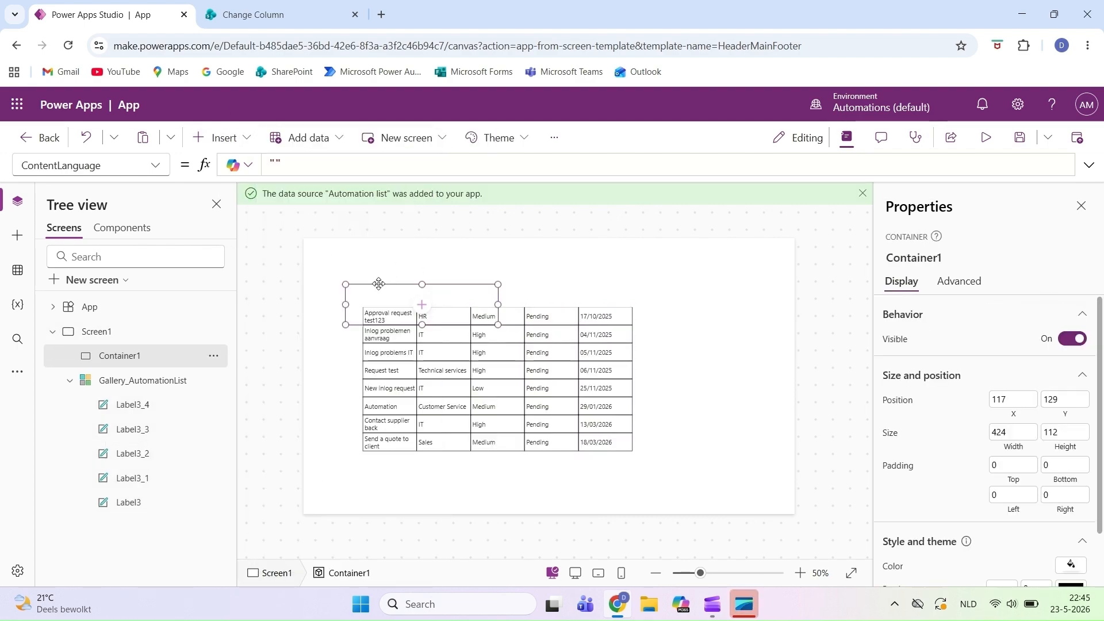
{"action": "left_click_drag", "start_coordinate": [379, 283], "coordinate": [439, 285]}
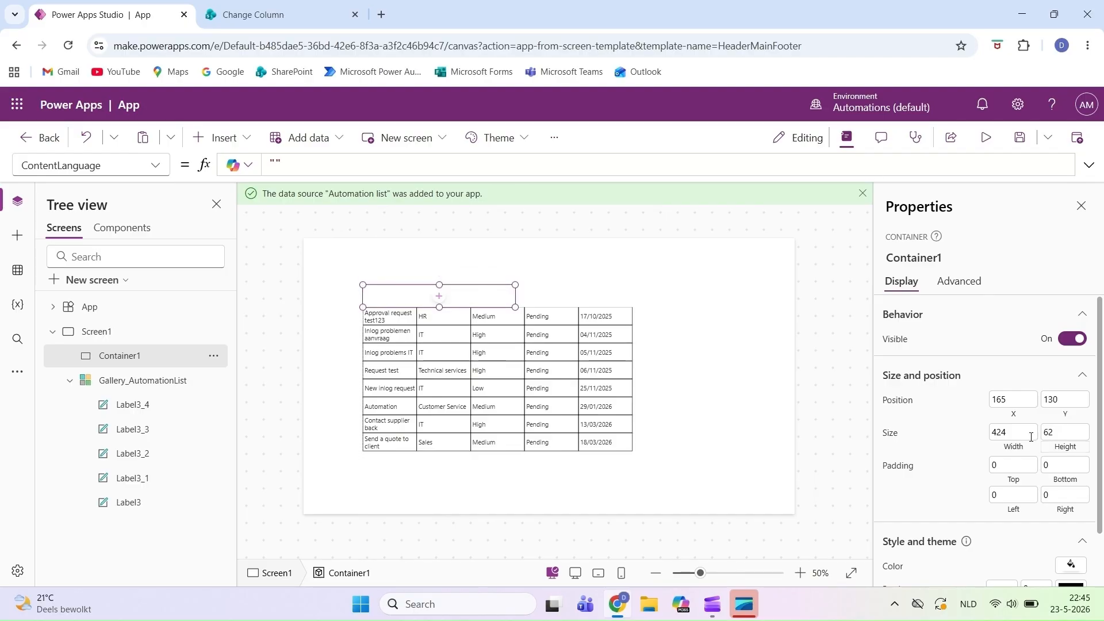
{"action": "left_click_drag", "start_coordinate": [516, 307], "coordinate": [631, 301]}
{"action": "left_click", "coordinate": [609, 482]}
{"action": "left_click_drag", "start_coordinate": [1027, 471], "coordinate": [900, 484]}
{"action": "type", "text": "752"}
{"action": "left_click", "coordinate": [606, 226]}
Insert a text label in the container and size it 150 wide, like the gallery's first label, and 62 high.
{"action": "left_click", "coordinate": [498, 294]}
{"action": "left_click", "coordinate": [226, 138]}
{"action": "left_click", "coordinate": [296, 206]}
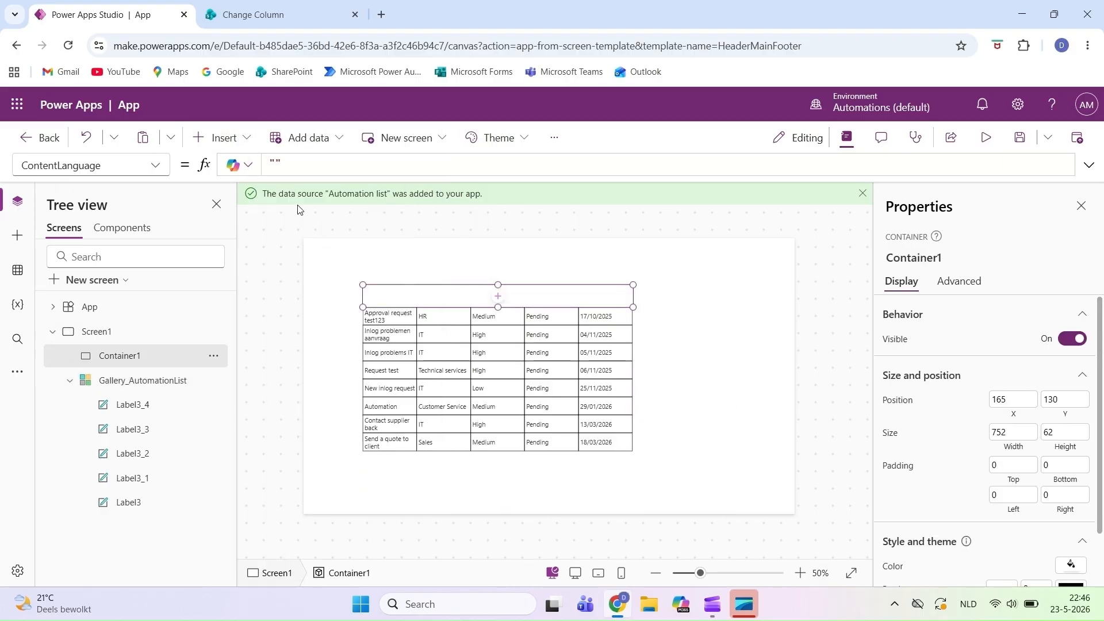
{"action": "left_click", "coordinate": [402, 320]}
{"action": "scroll", "coordinate": [1019, 422], "scroll_direction": "down", "scroll_amount": 5}
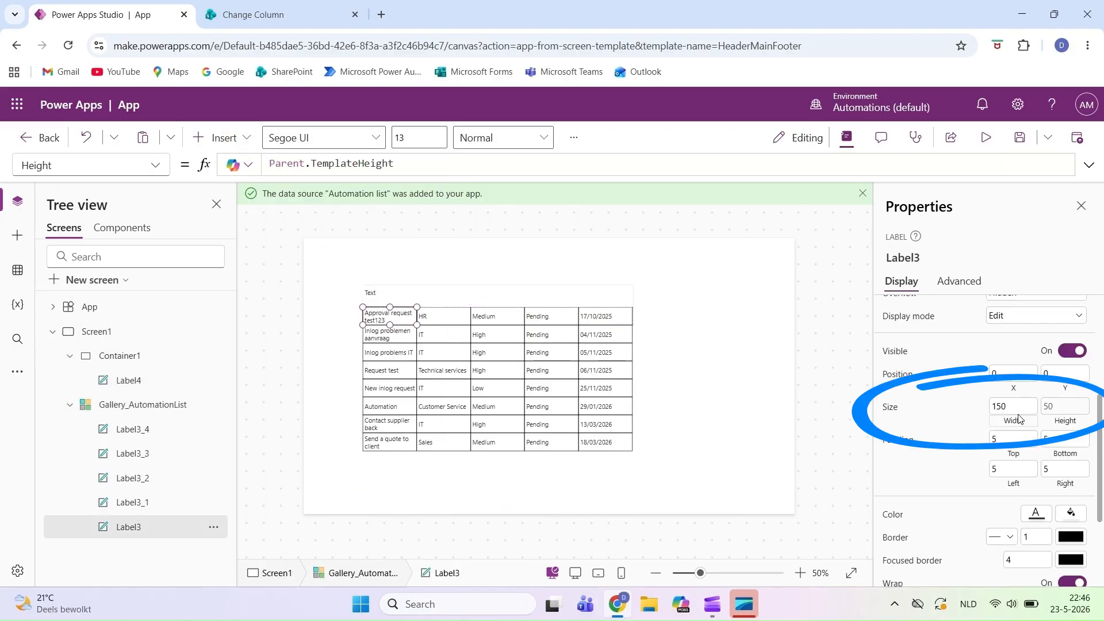
{"action": "left_click", "coordinate": [390, 293]}
{"action": "left_click", "coordinate": [1003, 407]}
{"action": "key", "text": "Tab"}
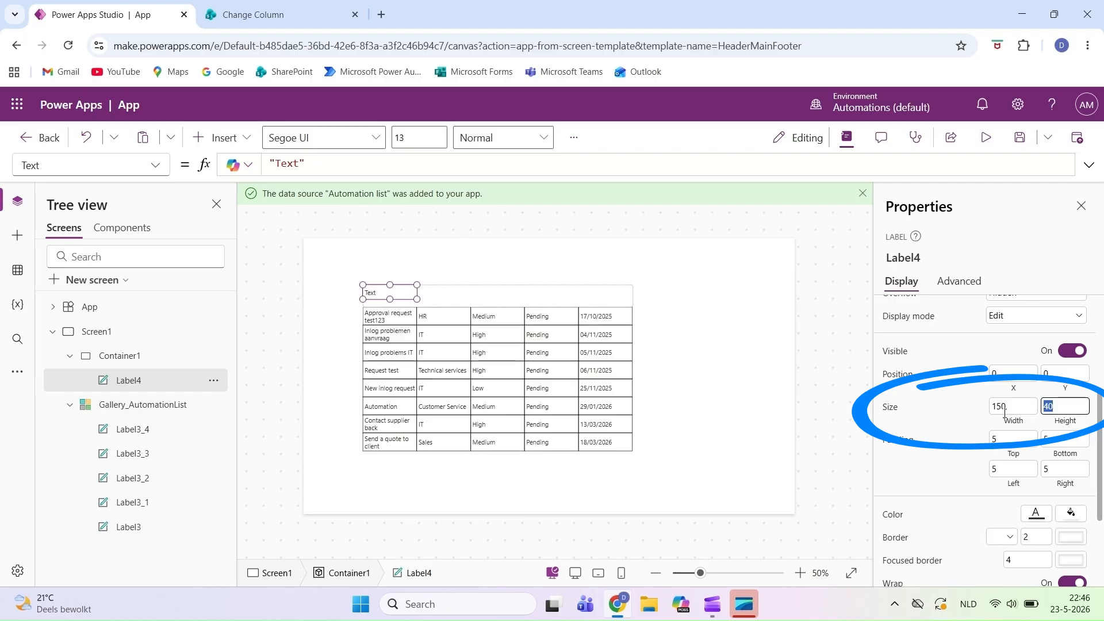
{"action": "type", "text": "62"}
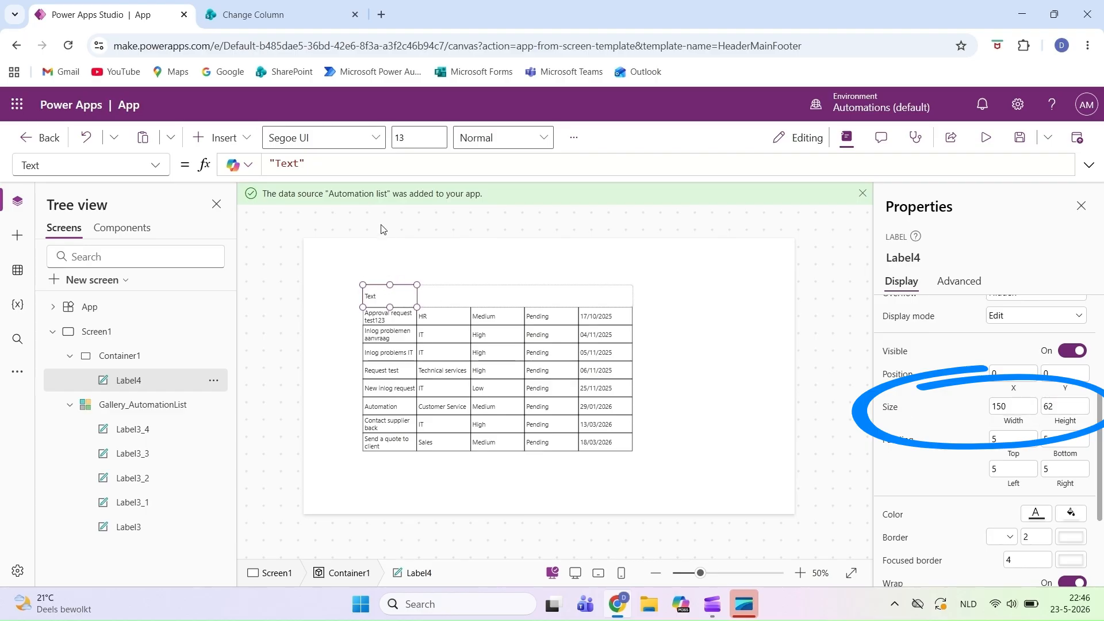
Give the header label a solid black border of thickness 1 and a light blue fill, RGBA(153, 201, 238, 1).
{"action": "left_click", "coordinate": [383, 229]}
{"action": "left_click", "coordinate": [390, 295]}
{"action": "scroll", "coordinate": [1028, 478], "scroll_direction": "down", "scroll_amount": 6}
{"action": "left_click_drag", "start_coordinate": [1029, 399], "coordinate": [984, 429]}
{"action": "type", "text": "1"}
{"action": "left_click", "coordinate": [1008, 400]}
{"action": "left_click", "coordinate": [991, 436]}
{"action": "left_click", "coordinate": [1068, 407]}
{"action": "left_click", "coordinate": [855, 505]}
{"action": "left_click", "coordinate": [1071, 399]}
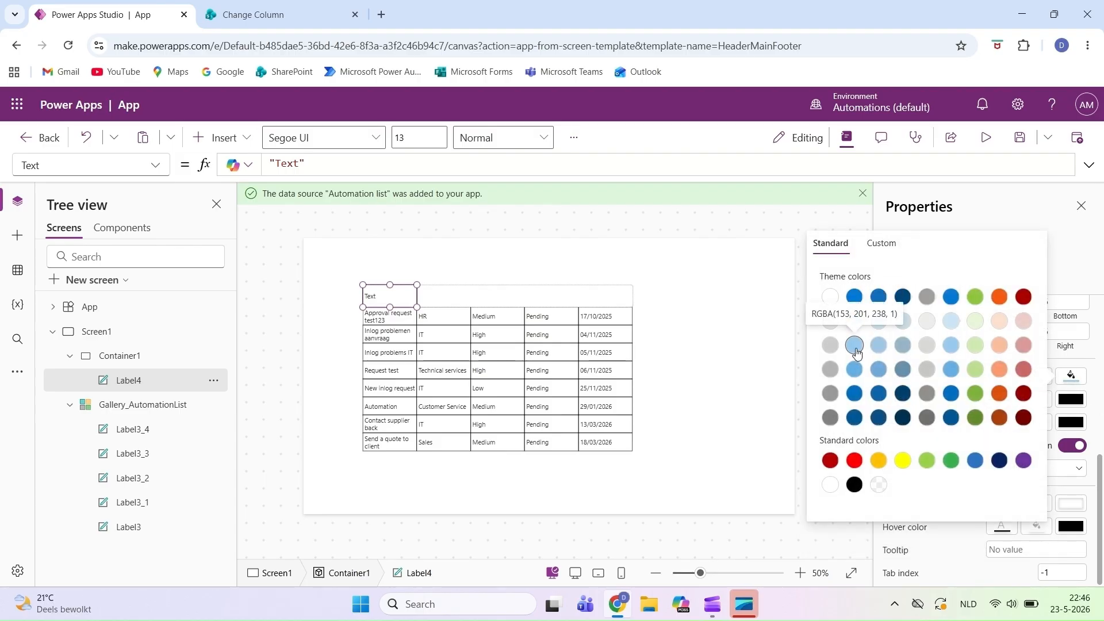
{"action": "left_click", "coordinate": [855, 345]}
Make four copies of the header label in the container to form a row of five adjoining header cells.
{"action": "left_click", "coordinate": [382, 296]}
{"action": "key", "text": "ctrl+c"}
{"action": "key", "text": "ctrl+v"}
{"action": "key", "text": "ctrl+v"}
{"action": "key", "text": "ctrl+v"}
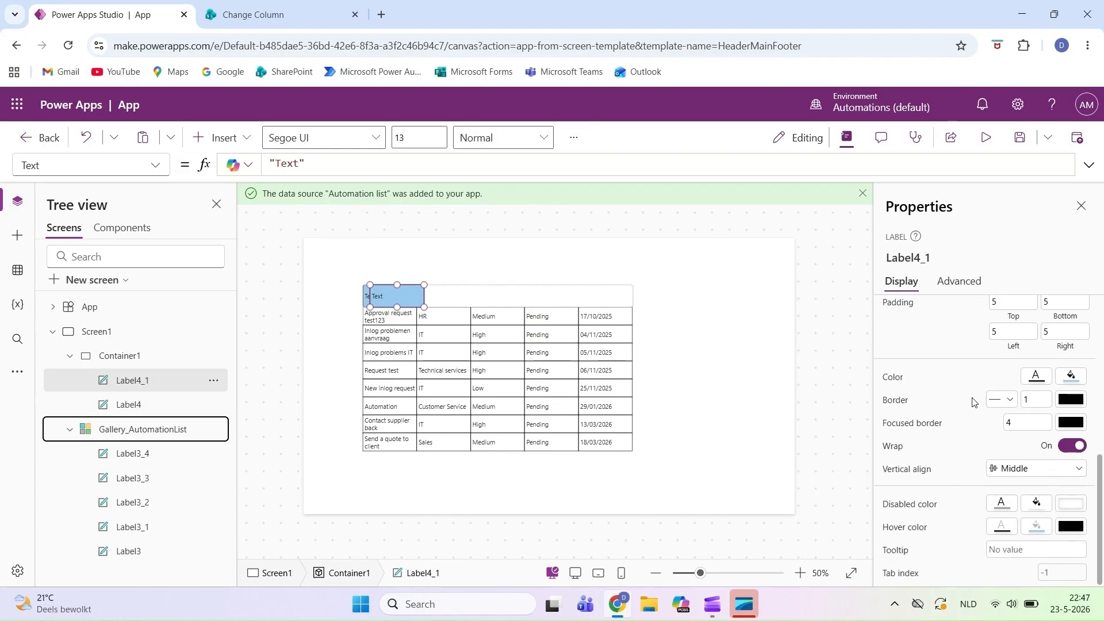
{"action": "key", "text": "ctrl+v"}
Set the five header labels' texts to Description, Department, Priority, Status and Deadline date, in that order.
{"action": "left_click", "coordinate": [389, 296]}
{"action": "double_click", "coordinate": [288, 164]}
{"action": "type", "text": "Description"}
{"action": "left_click", "coordinate": [443, 296]}
{"action": "double_click", "coordinate": [289, 164]}
{"action": "type", "text": "Department"}
{"action": "left_click", "coordinate": [498, 296]}
{"action": "double_click", "coordinate": [291, 163]}
{"action": "type", "text": "Priority"}
{"action": "left_click", "coordinate": [551, 296]}
{"action": "double_click", "coordinate": [291, 164]}
{"action": "type", "text": "Status"}
{"action": "left_click", "coordinate": [605, 297]}
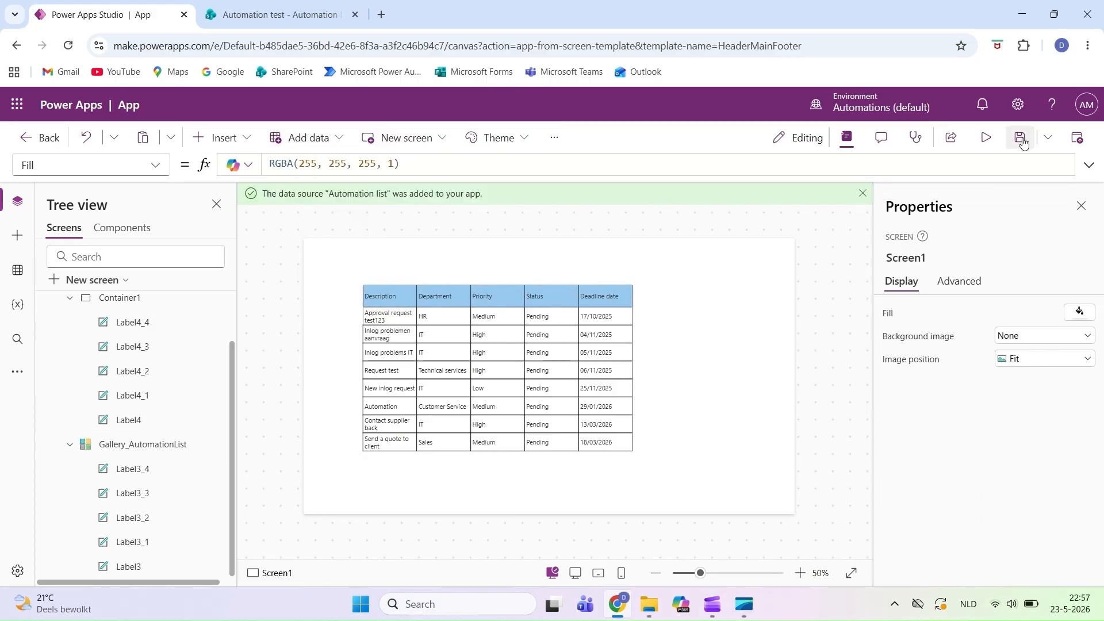
Save the app under the name Automation List App and publish this version.
{"action": "left_click", "coordinate": [1022, 139]}
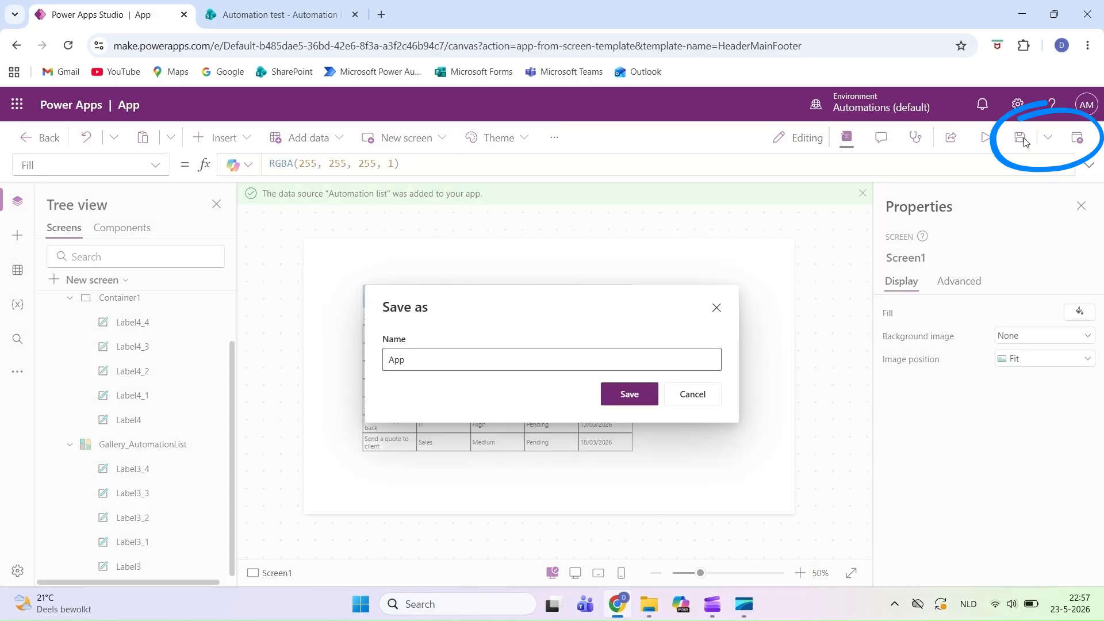
{"action": "left_click_drag", "start_coordinate": [484, 362], "coordinate": [374, 352]}
{"action": "type", "text": "Automation List"}
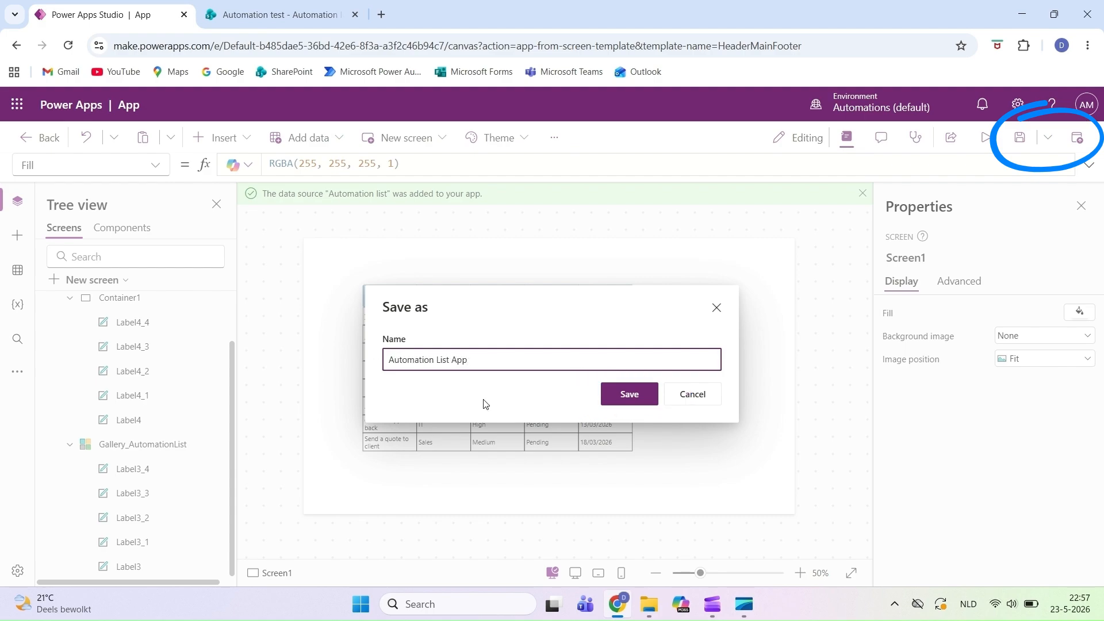
{"action": "left_click", "coordinate": [629, 394]}
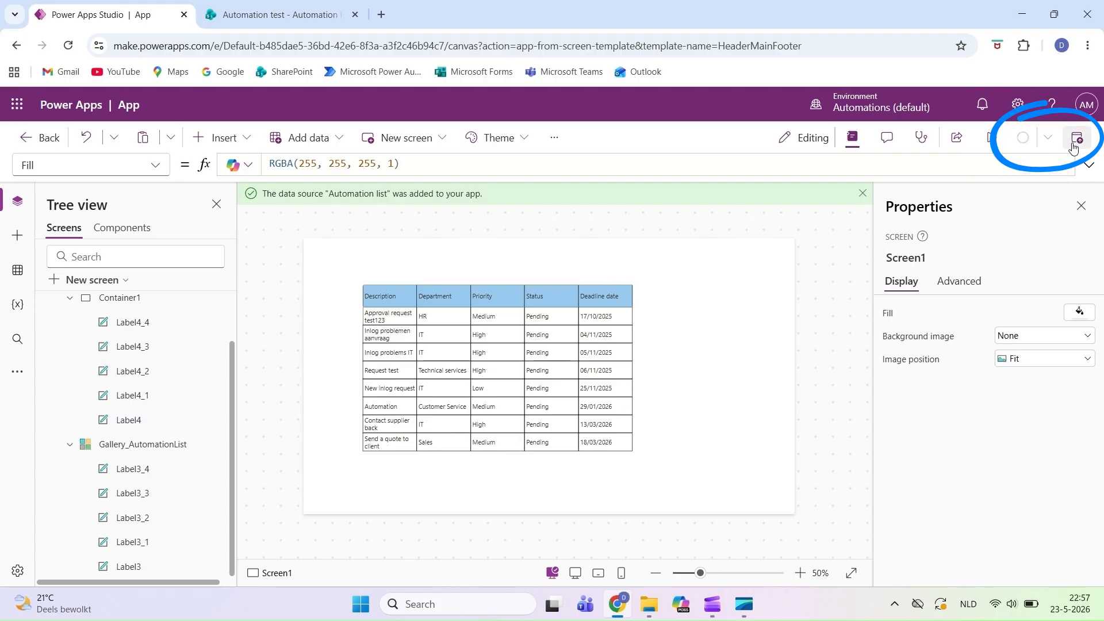
{"action": "left_click", "coordinate": [1076, 140]}
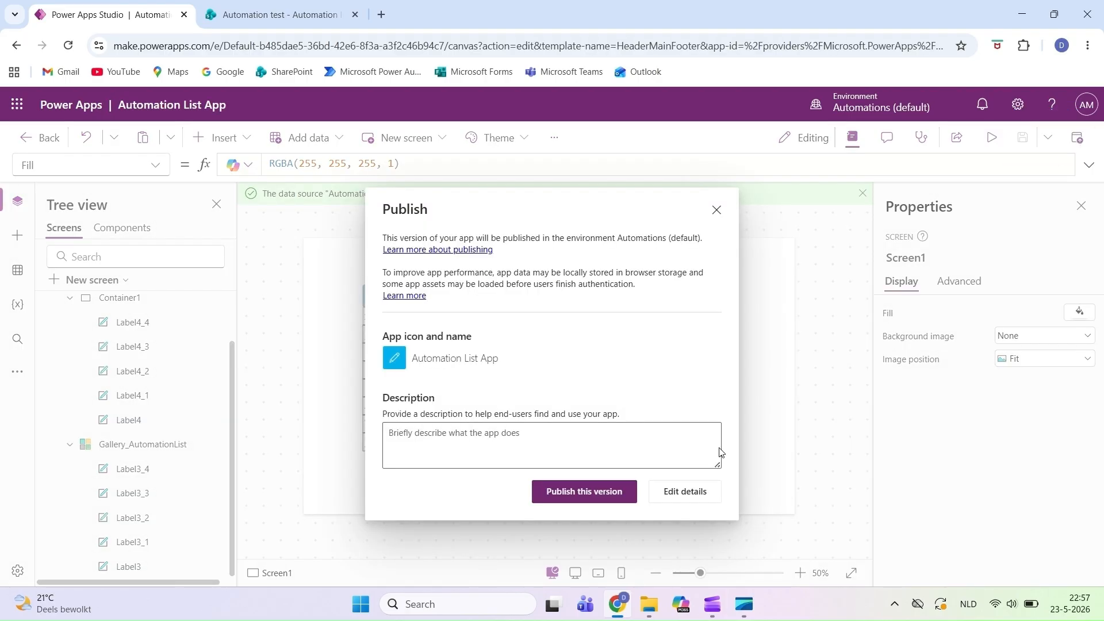
{"action": "left_click", "coordinate": [570, 491]}
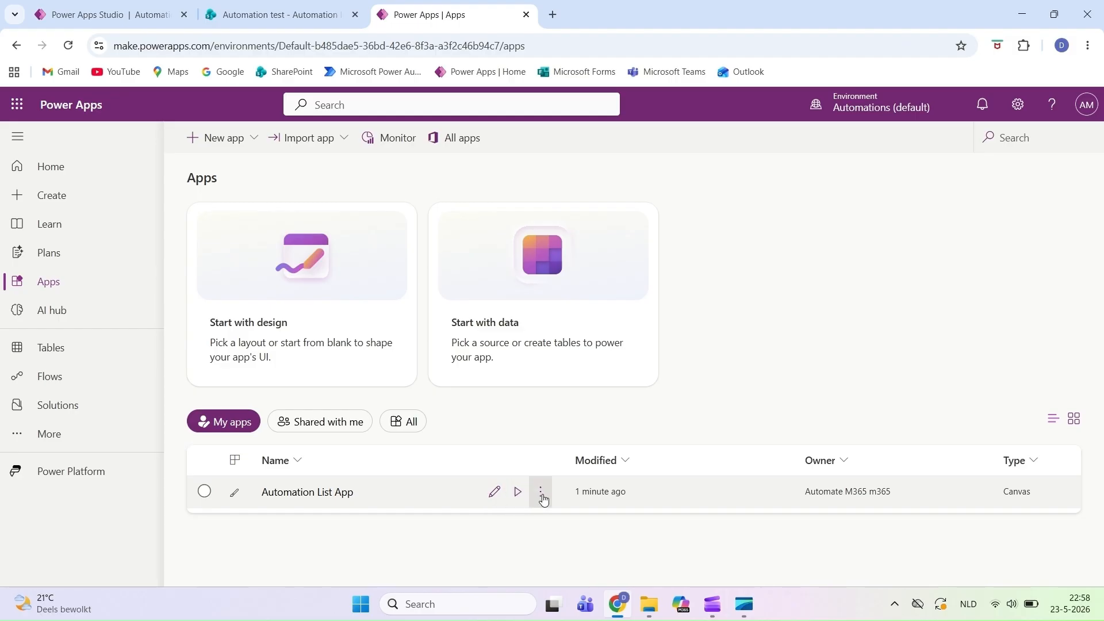
Share Automation List App with Everyone in Automations and copy the app link.
{"action": "left_click", "coordinate": [541, 492]}
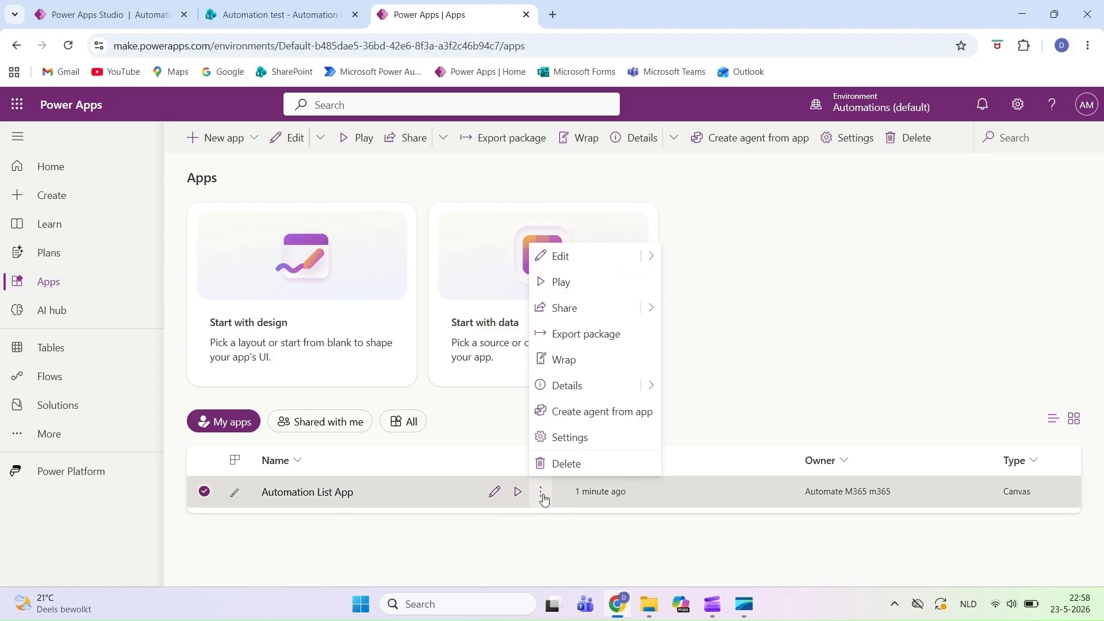
{"action": "left_click", "coordinate": [575, 312]}
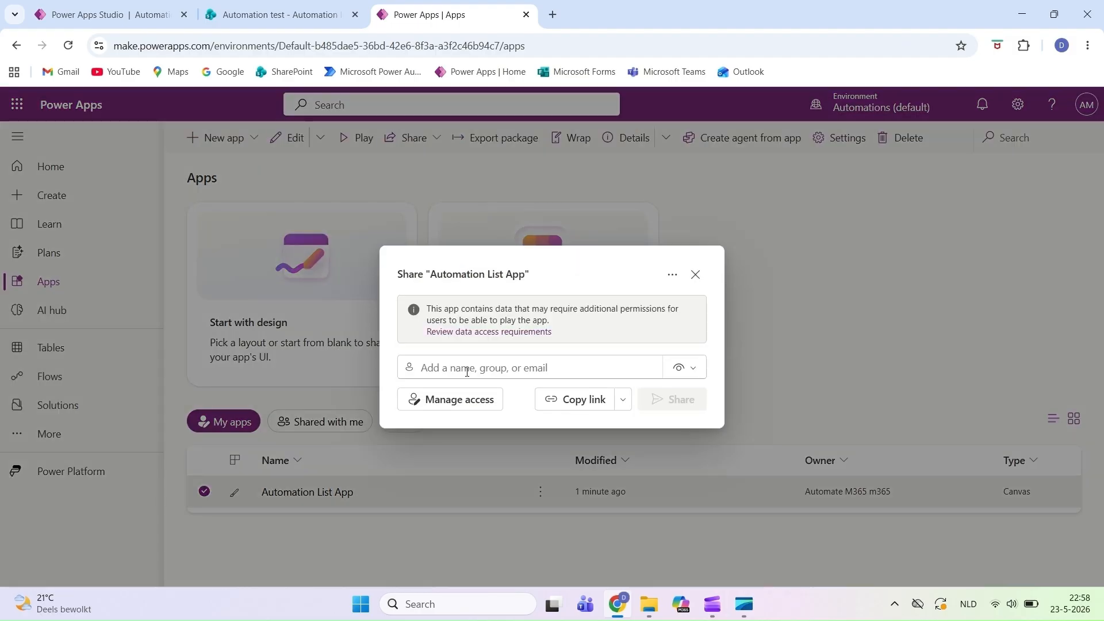
{"action": "left_click", "coordinate": [578, 364]}
{"action": "type", "text": "eve"}
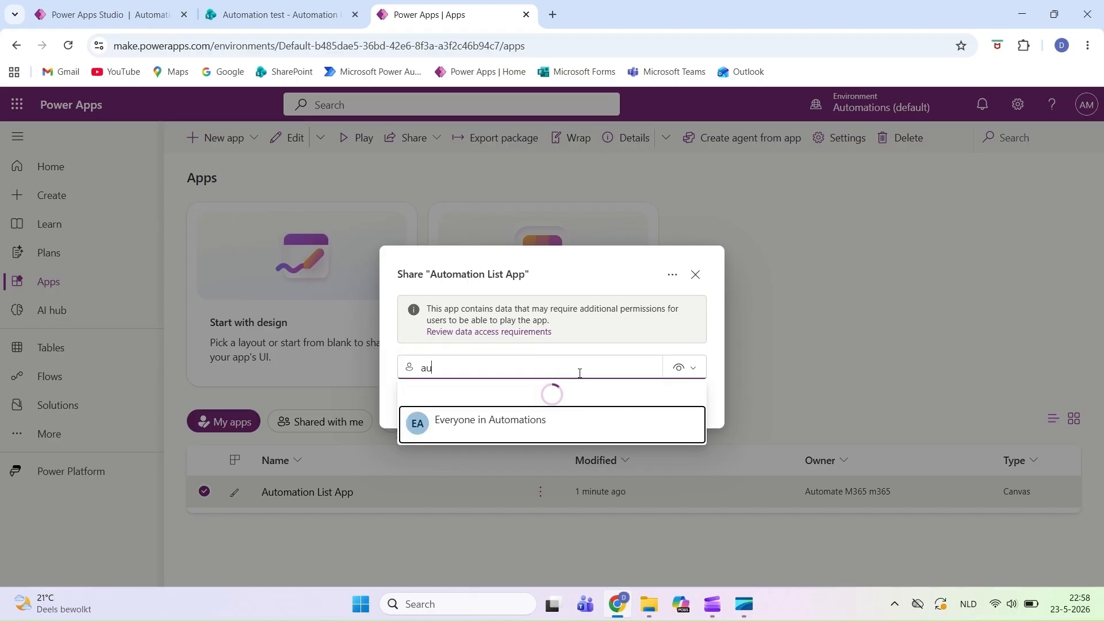
{"action": "left_click", "coordinate": [516, 412]}
{"action": "left_click", "coordinate": [680, 418]}
{"action": "left_click", "coordinate": [544, 424]}
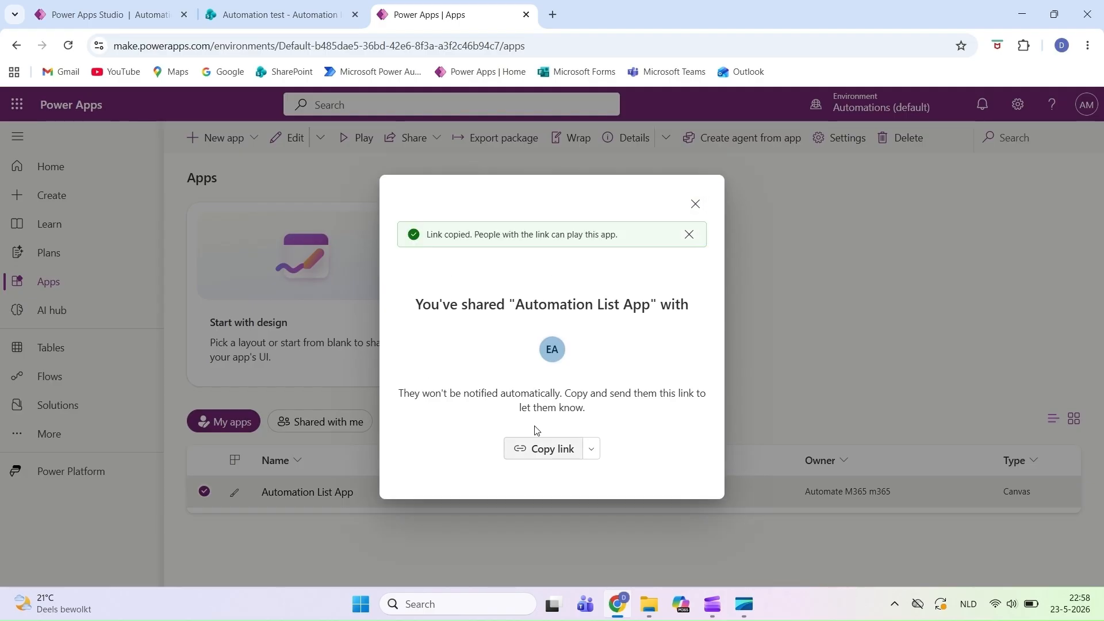
{"action": "left_click", "coordinate": [696, 228]}
Open the published app from its link in a new browser tab and look through the table's rows.
{"action": "left_click", "coordinate": [552, 14]}
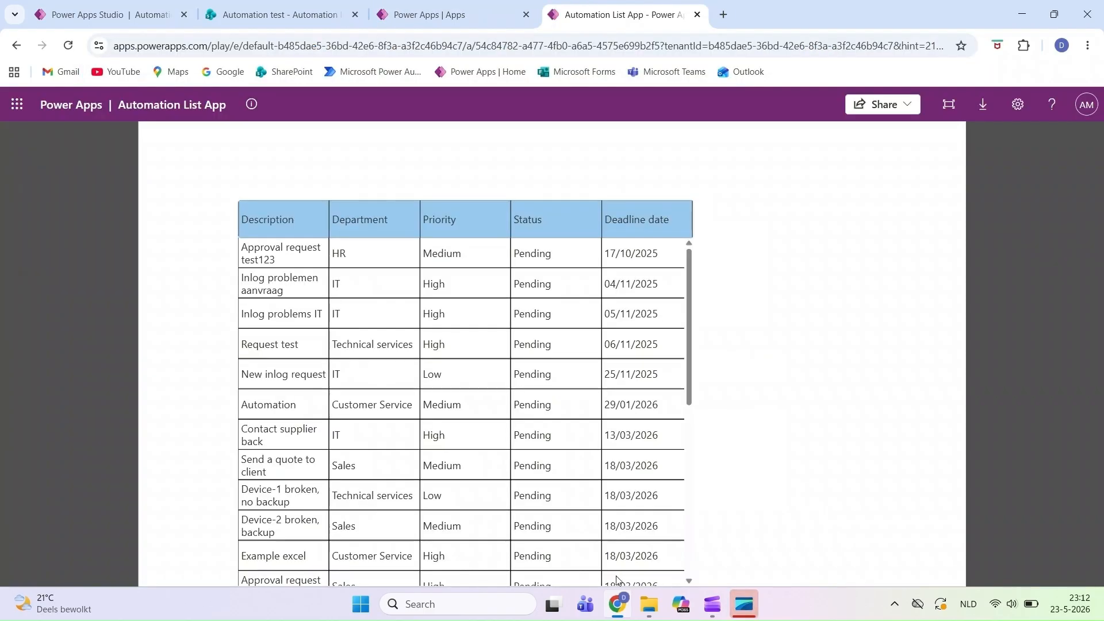
{"action": "scroll", "coordinate": [555, 409], "scroll_direction": "down", "scroll_amount": 5}
{"action": "scroll", "coordinate": [555, 410], "scroll_direction": "down", "scroll_amount": 2}
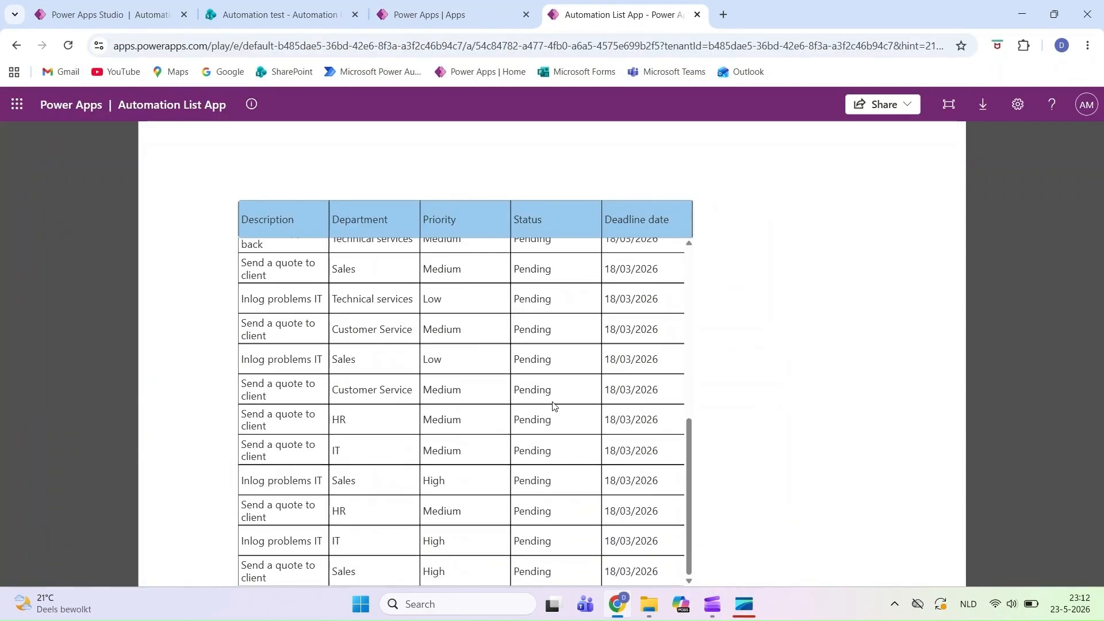
{"action": "scroll", "coordinate": [553, 405], "scroll_direction": "up", "scroll_amount": 5}
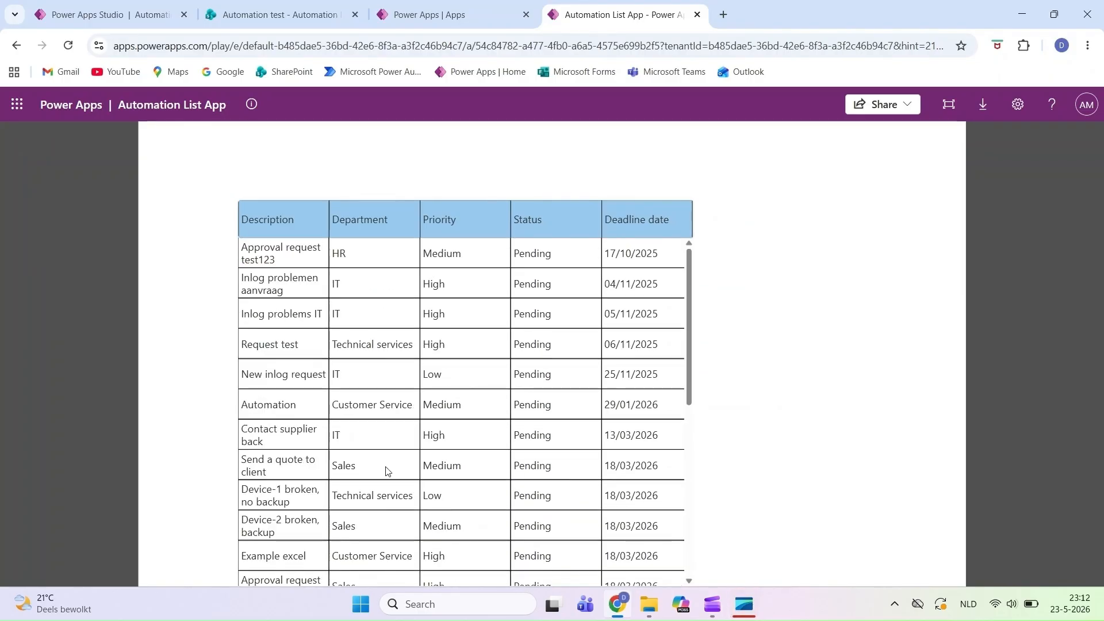
Return to the app in Power Apps Studio and examine the app layout options in its Display settings.
{"action": "left_click", "coordinate": [111, 9]}
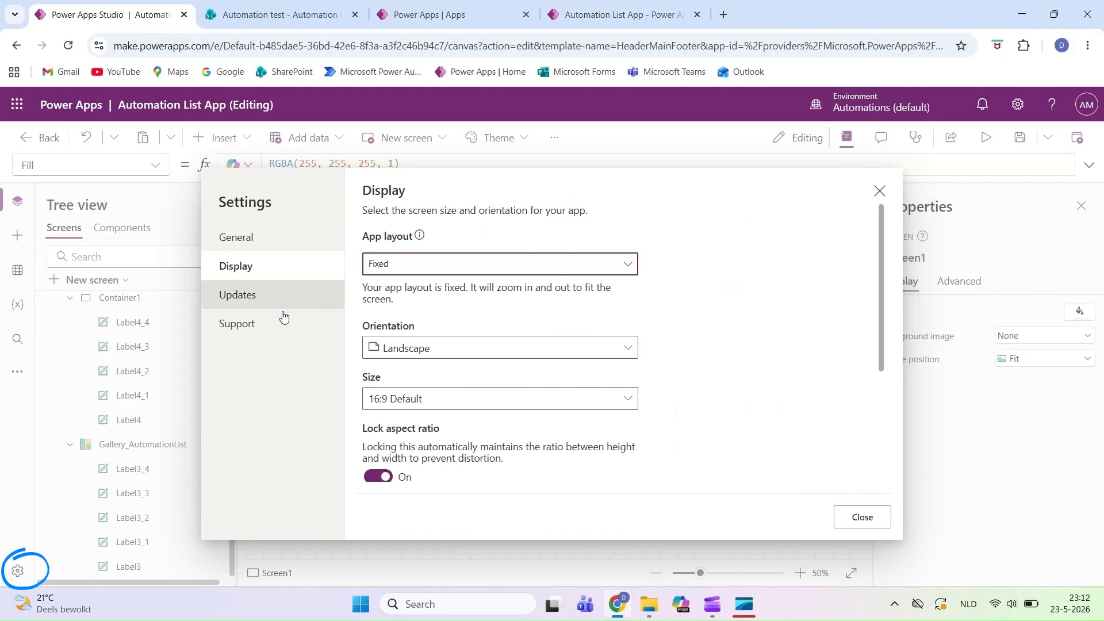
{"action": "left_click_drag", "start_coordinate": [411, 211], "coordinate": [413, 282]}
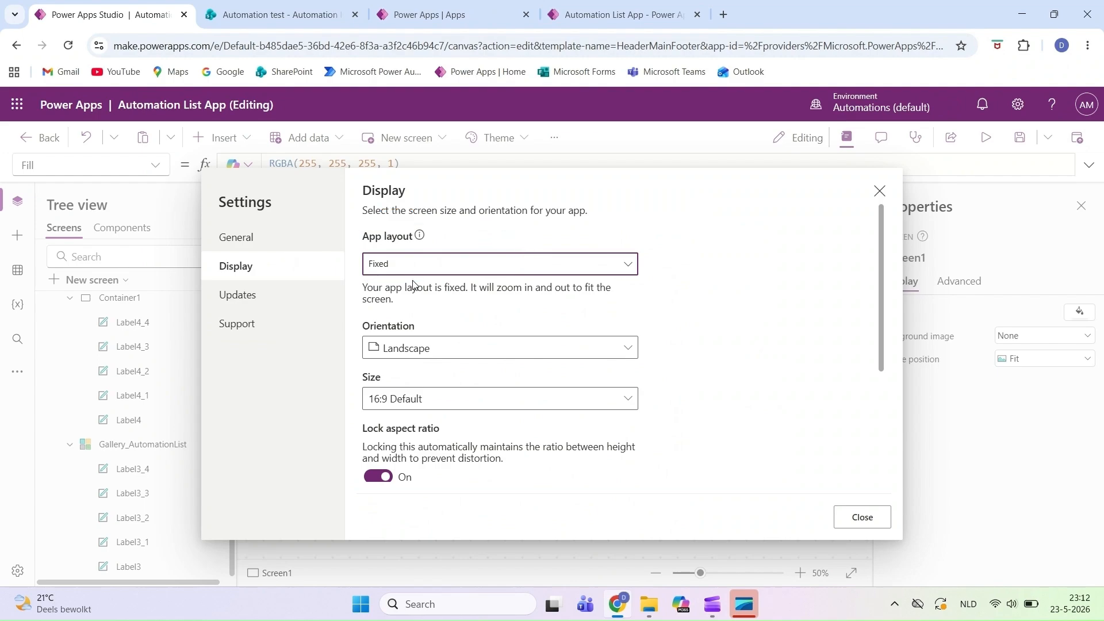
{"action": "left_click", "coordinate": [419, 270]}
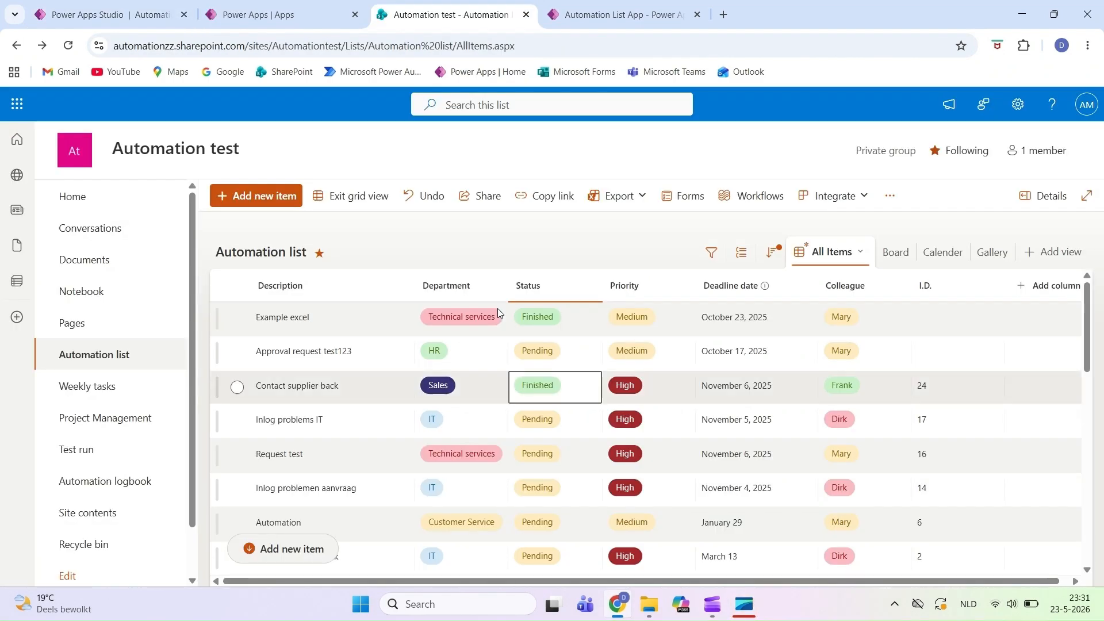
Compare the items in the SharePoint Automation list with the rows shown in the published app.
{"action": "left_click", "coordinate": [514, 413]}
{"action": "scroll", "coordinate": [514, 413], "scroll_direction": "down", "scroll_amount": 2}
{"action": "scroll", "coordinate": [536, 413], "scroll_direction": "down", "scroll_amount": 4}
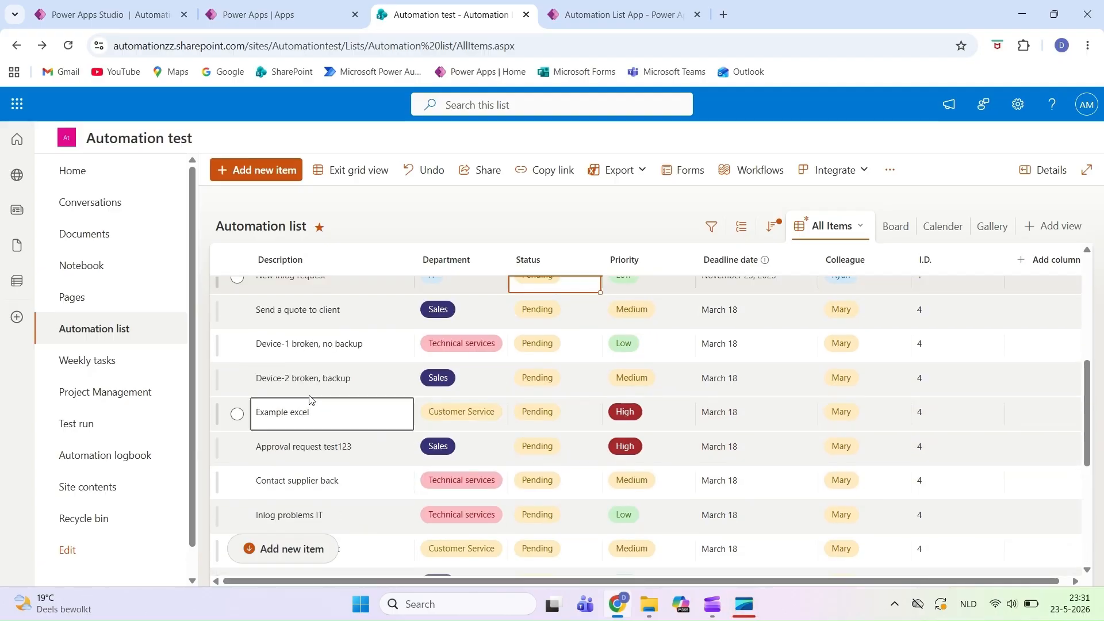
{"action": "key", "text": "ctrl+Tab"}
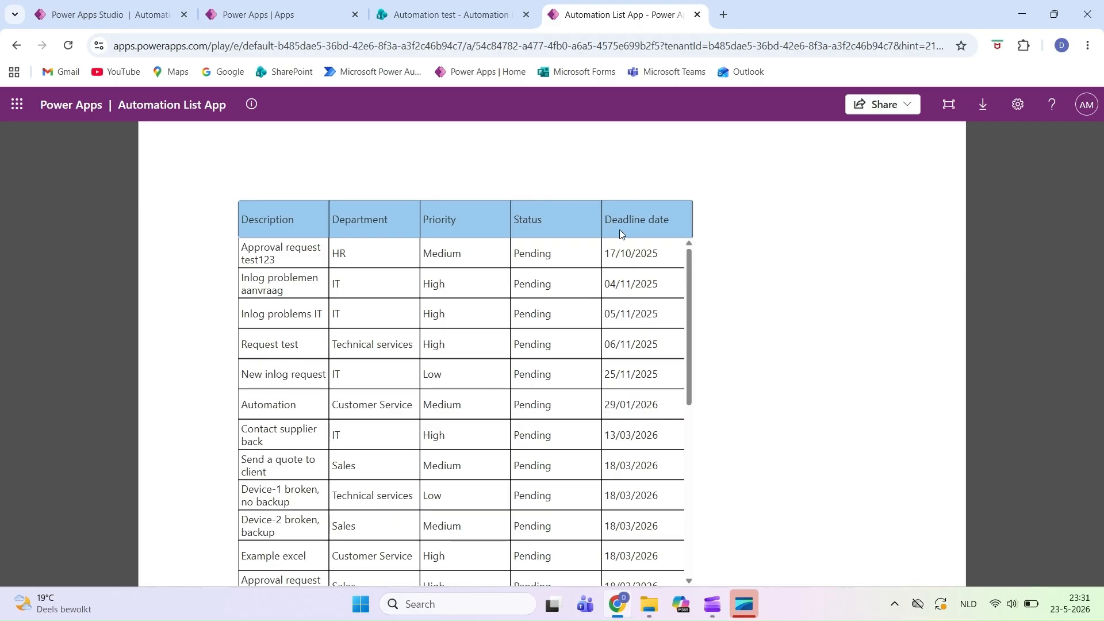
{"action": "scroll", "coordinate": [477, 420], "scroll_direction": "down", "scroll_amount": 7}
{"action": "scroll", "coordinate": [559, 368], "scroll_direction": "up", "scroll_amount": 10}
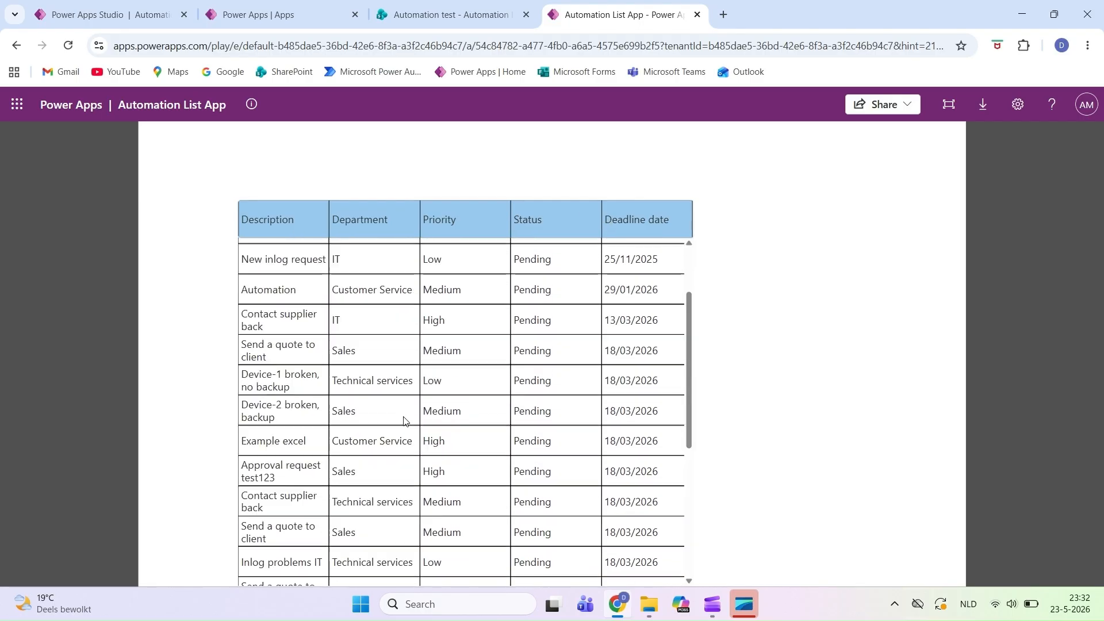